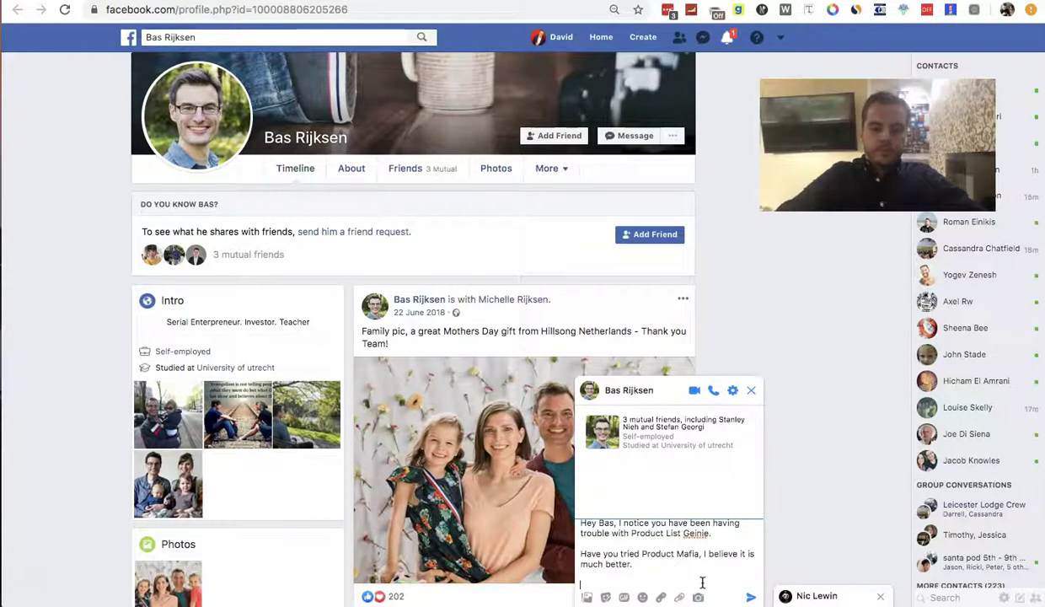
# Step: Finish the first prospect's draft with 'You should give it a go, its free to sign up.' and a new line
pyautogui.press('BackSpace')
pyautogui.write("You should give it a go, It's")
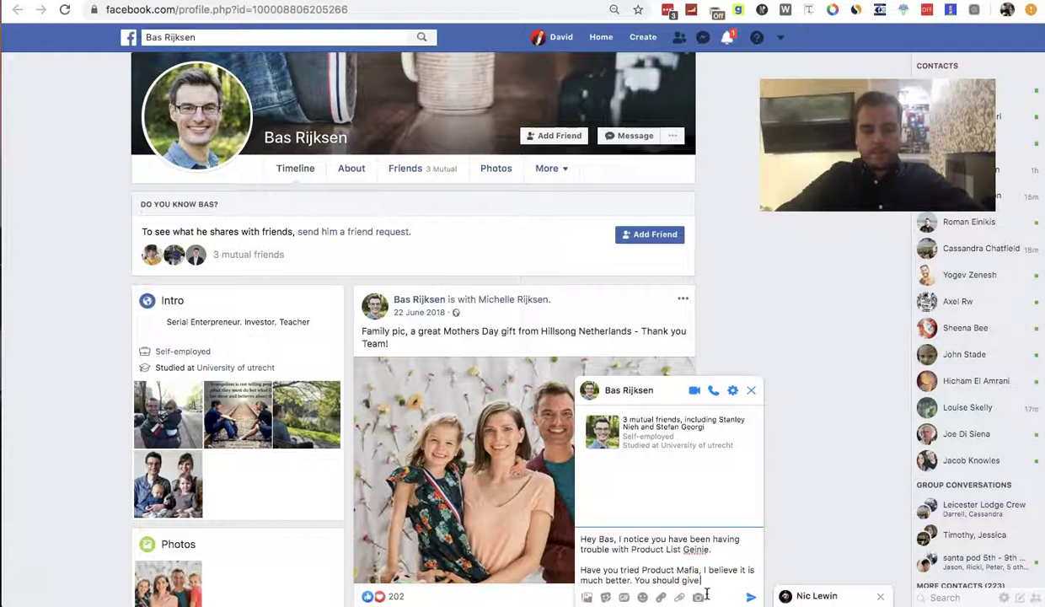
pyautogui.press('BackSpace')
pyautogui.press('BackSpace')
pyautogui.press('BackSpace')
pyautogui.write('its f')
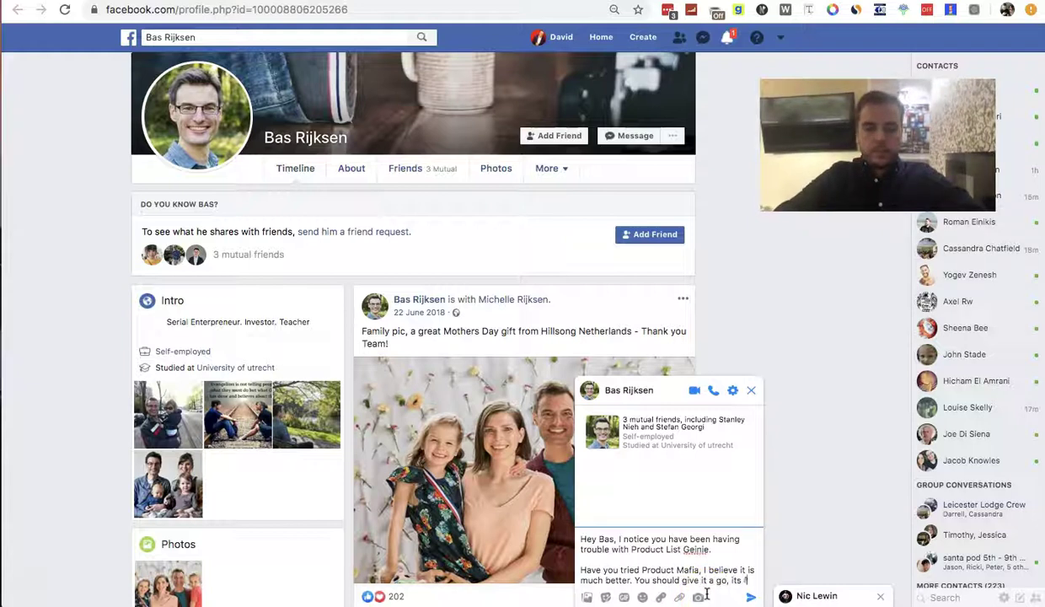
pyautogui.write('ree to sign up.')
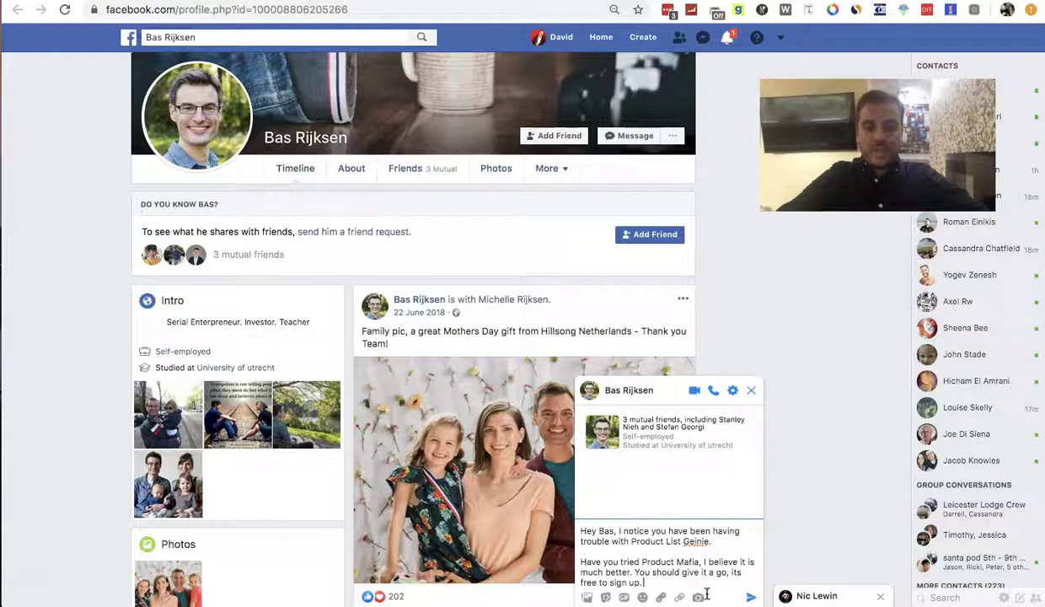
pyautogui.hotkey('shift', 'Return')
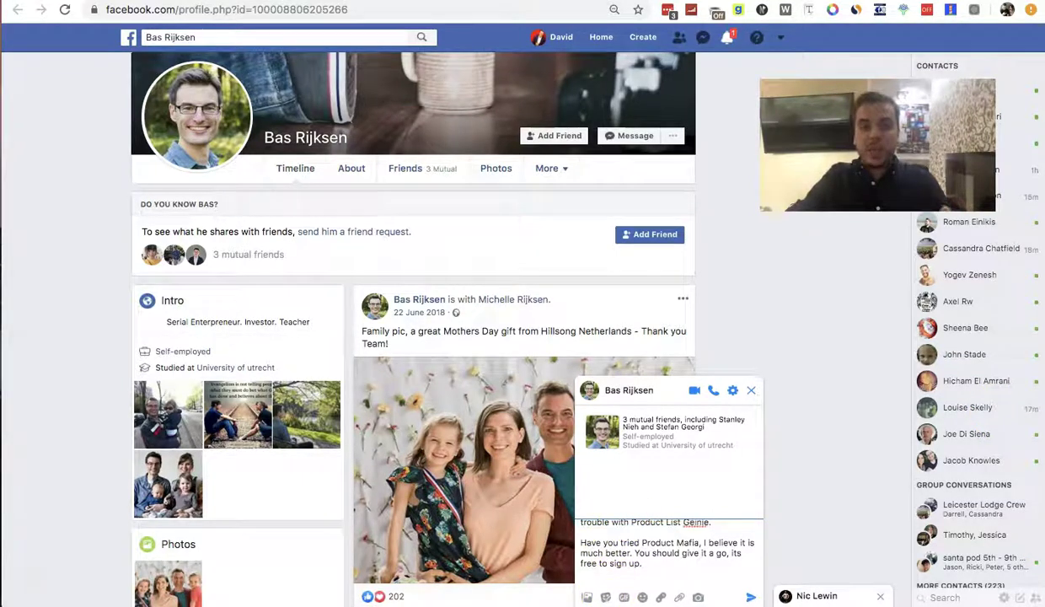
pyautogui.click(439, 2)
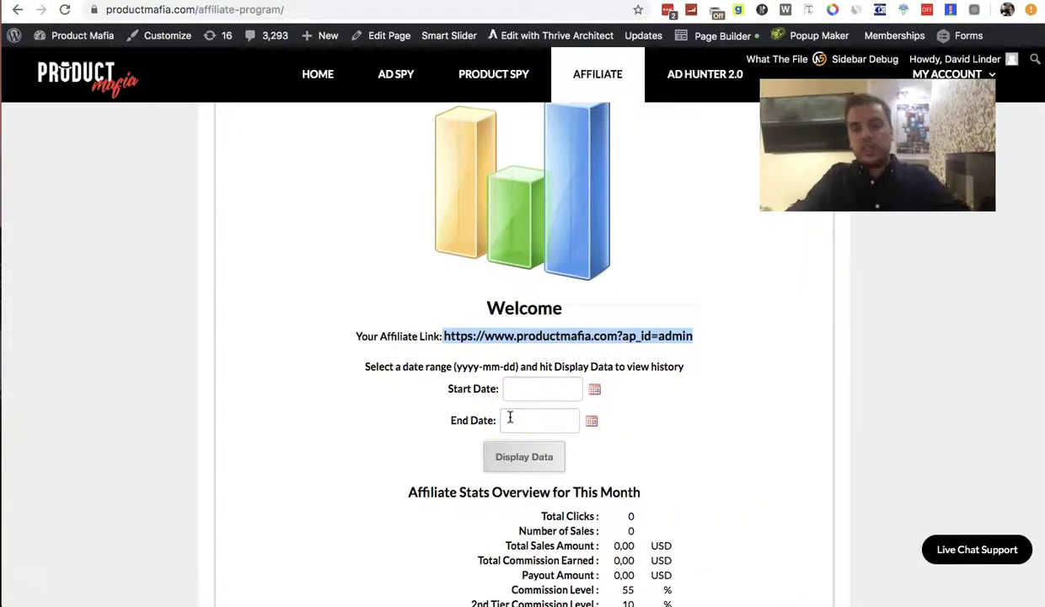
# Step: Copy the Product Mafia affiliate link and go to bit.ly, confirming Leave on the dialog
pyautogui.click(646, 336)
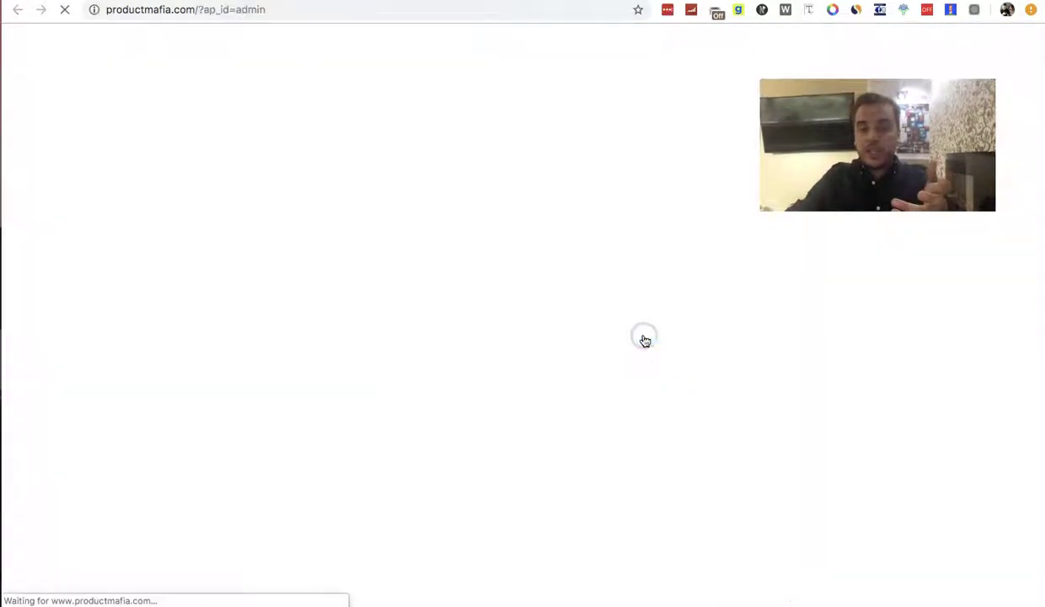
pyautogui.click(525, 10)
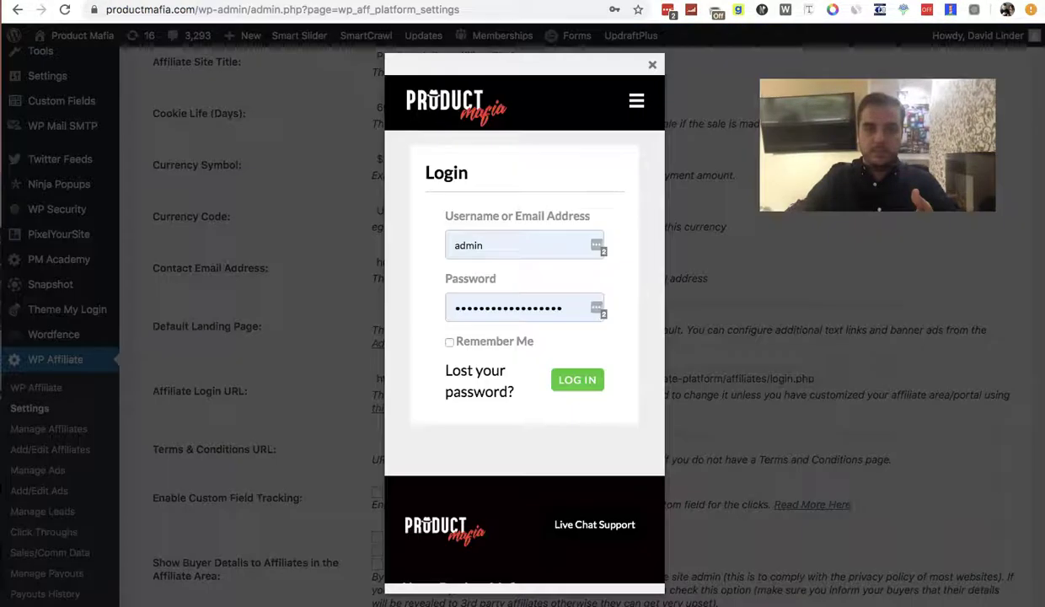
pyautogui.click(376, 10)
pyautogui.press('BackSpace')
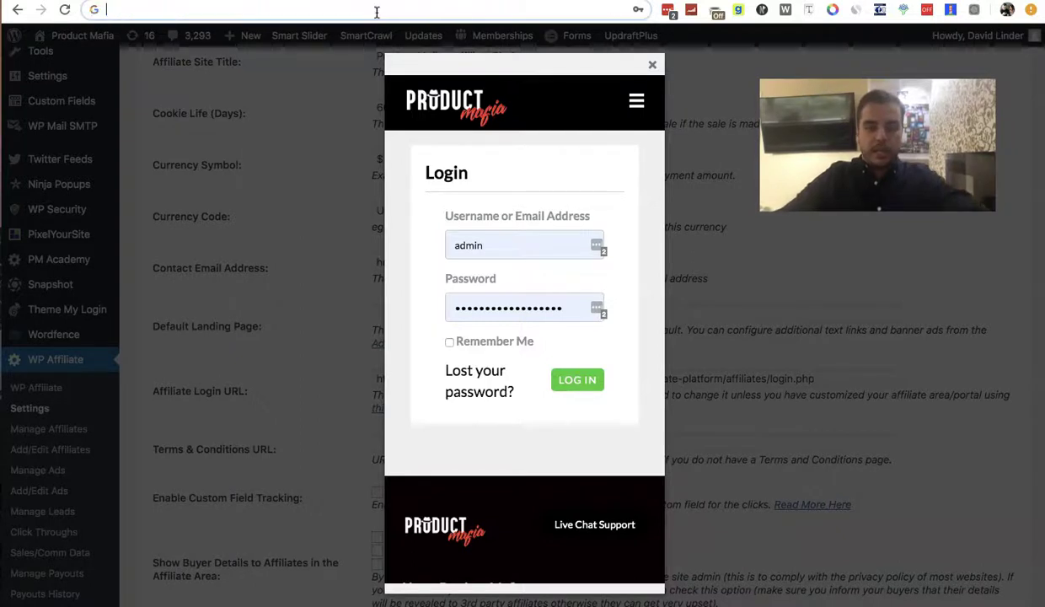
pyautogui.write('bit.ly')
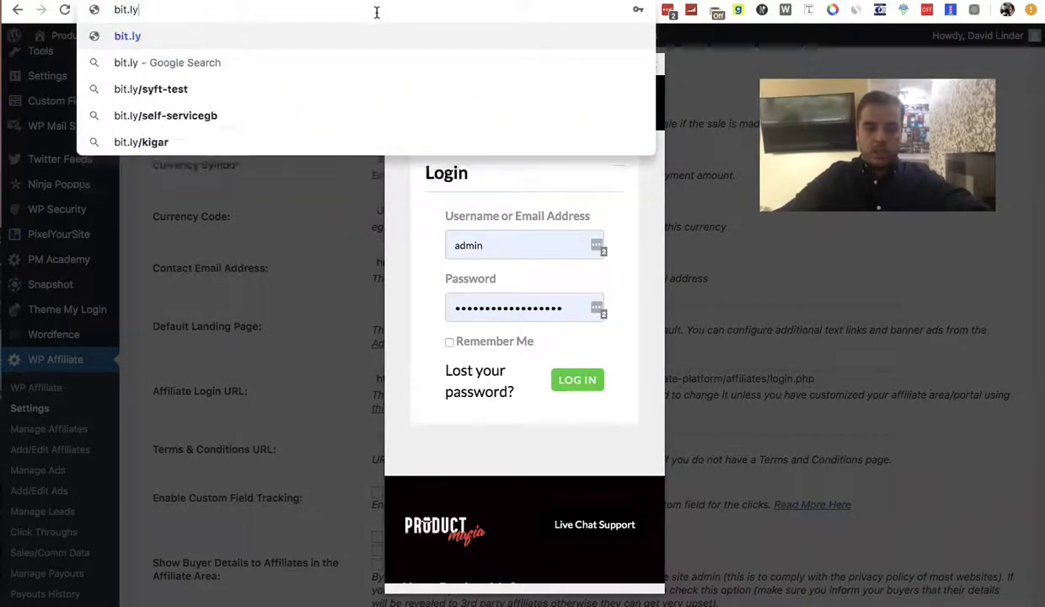
pyautogui.press('Return')
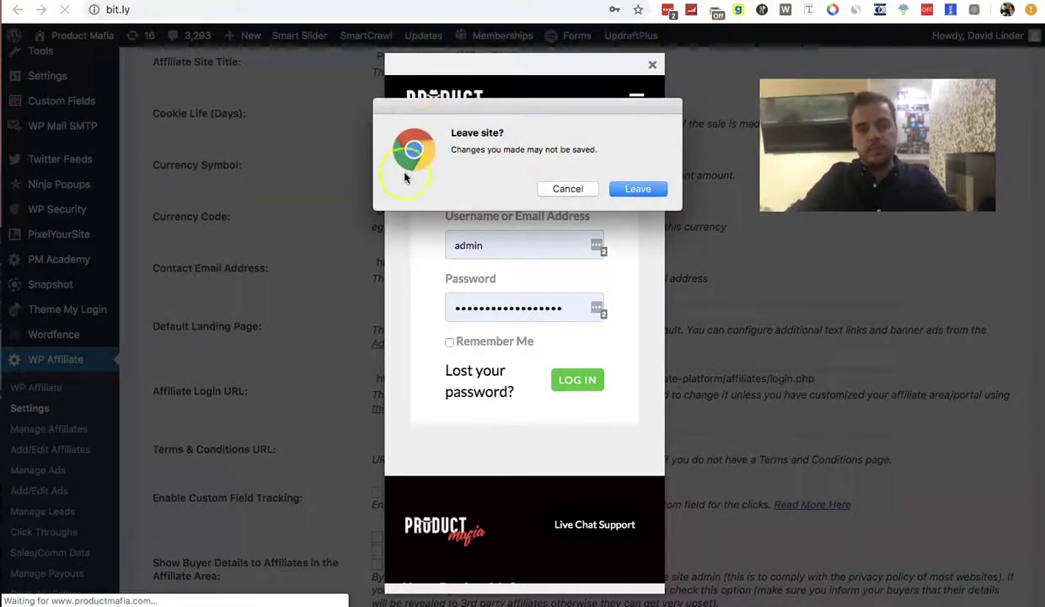
pyautogui.click(637, 190)
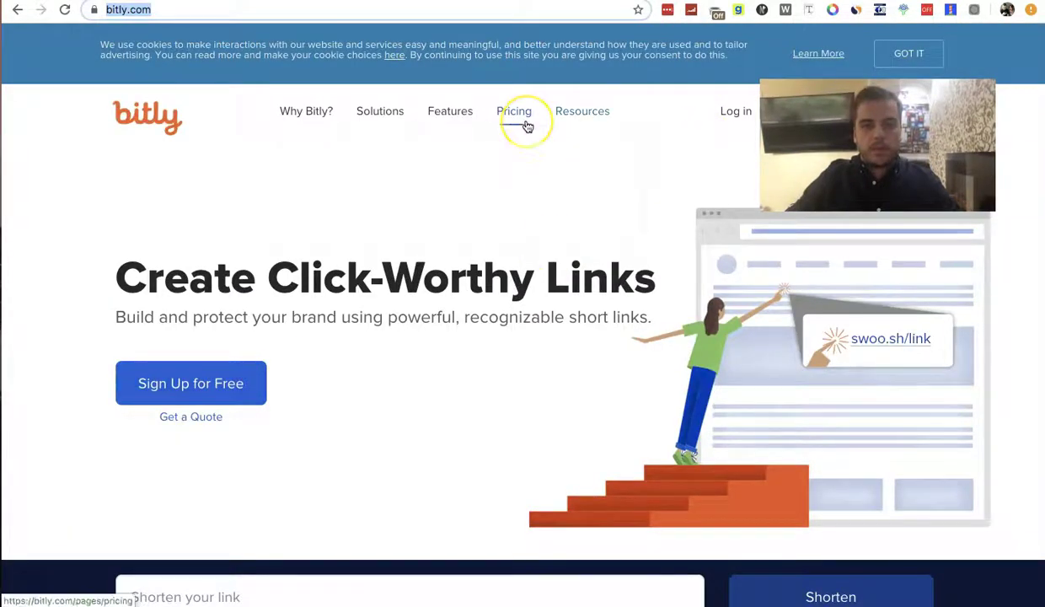
pyautogui.scroll(-2, 524, 126)
pyautogui.scroll(-3, 526, 127)
pyautogui.click(392, 297)
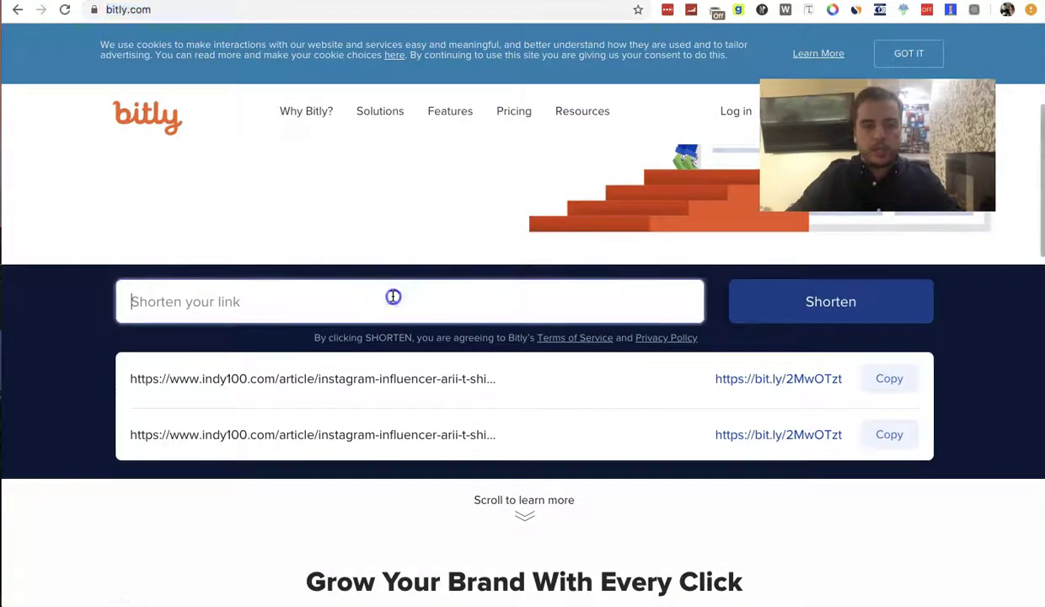
pyautogui.write('https://www.productmafia.com?ap_id=admin')
pyautogui.click(827, 301)
pyautogui.click(815, 305)
pyautogui.click(879, 384)
pyautogui.click(784, 303)
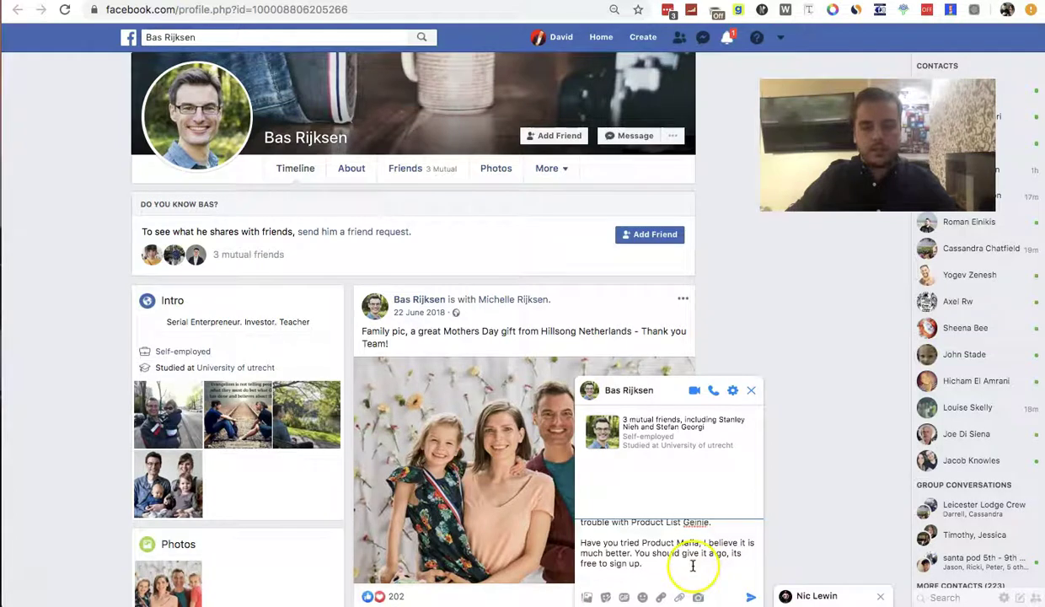
# Step: Paste the short link, add 'I' sure you will prefer this much more.', and send the message
pyautogui.hotkey('ctrl', 'v')
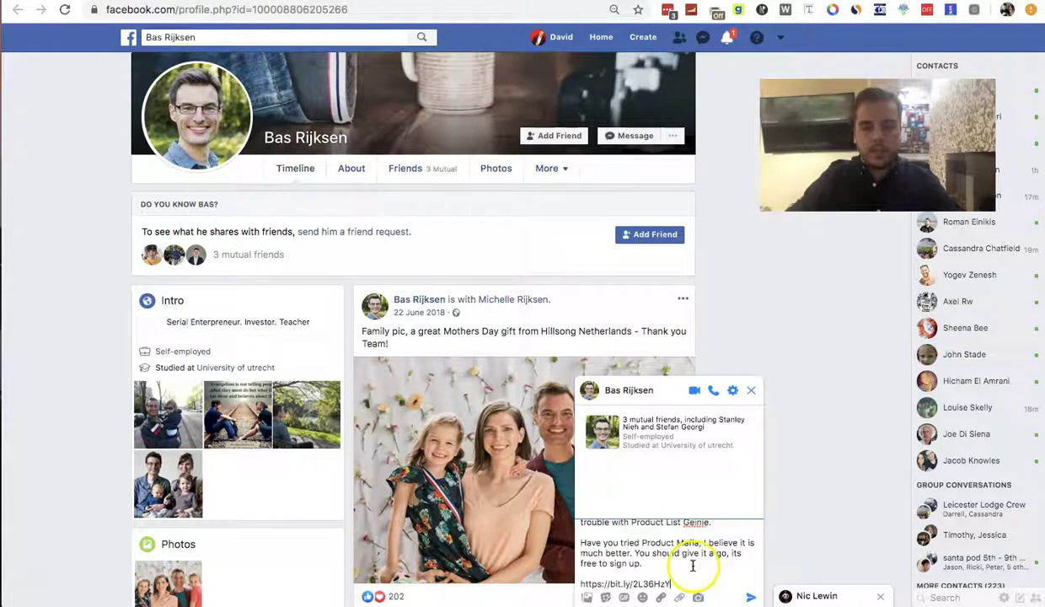
pyautogui.click(666, 519)
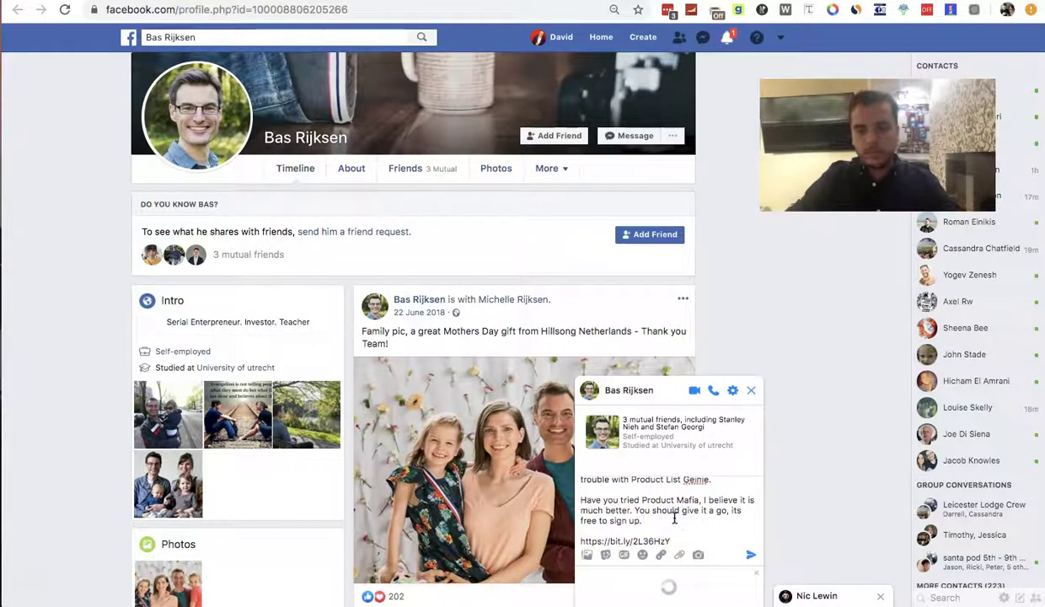
pyautogui.press('BackSpace')
pyautogui.write("I'")
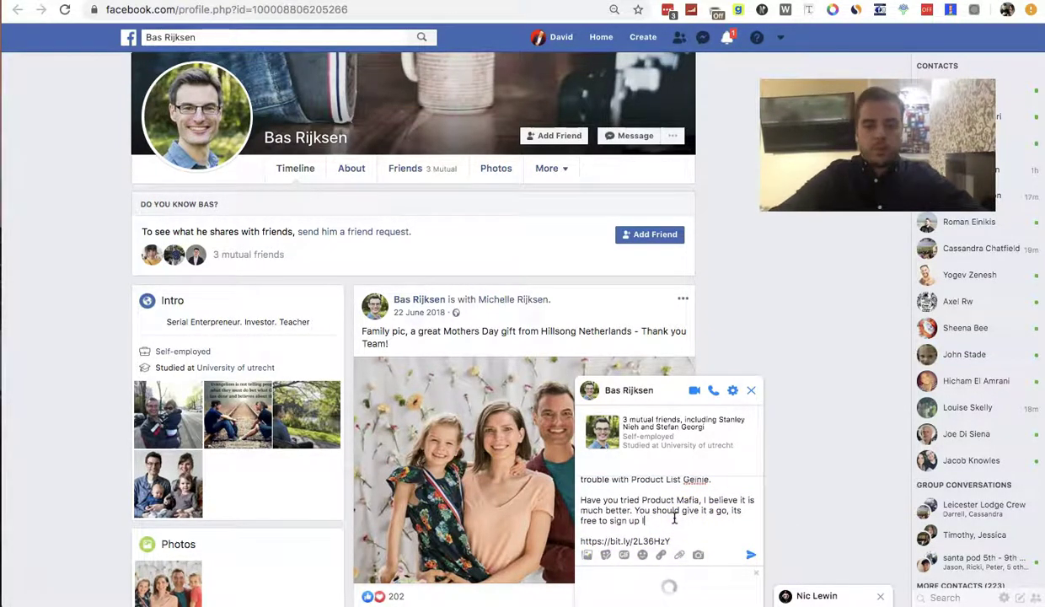
pyautogui.write(' sure you till')
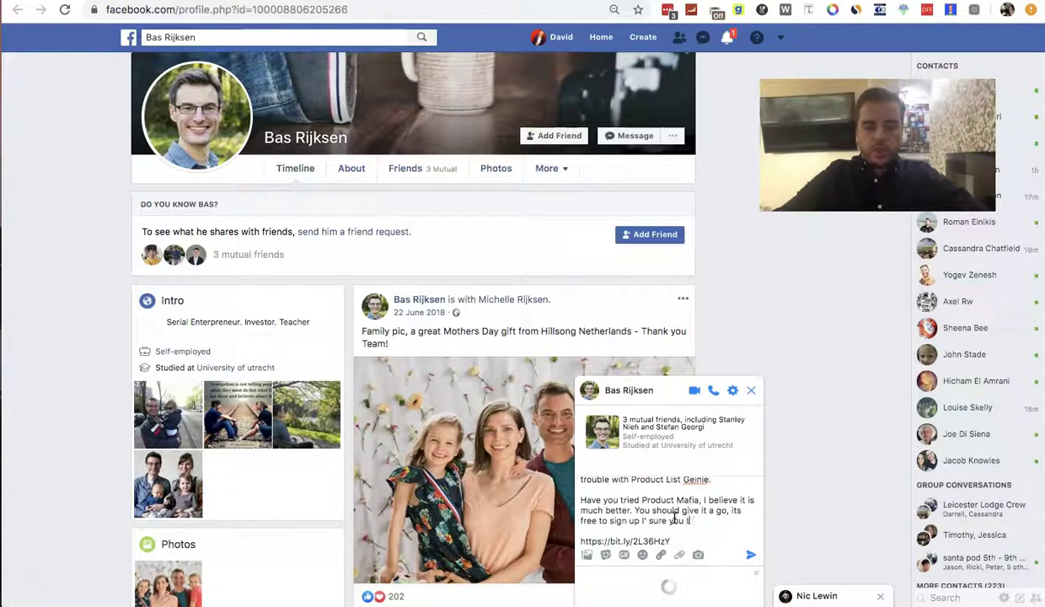
pyautogui.press('BackSpace')
pyautogui.press('BackSpace')
pyautogui.press('BackSpace')
pyautogui.press('BackSpace')
pyautogui.write('will pre')
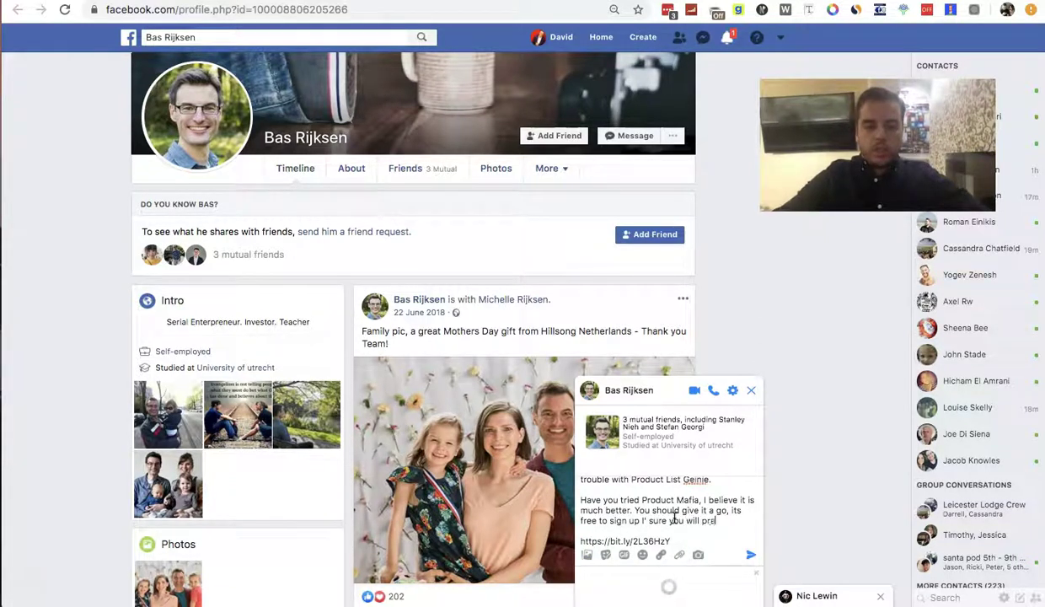
pyautogui.write('fer this much more.')
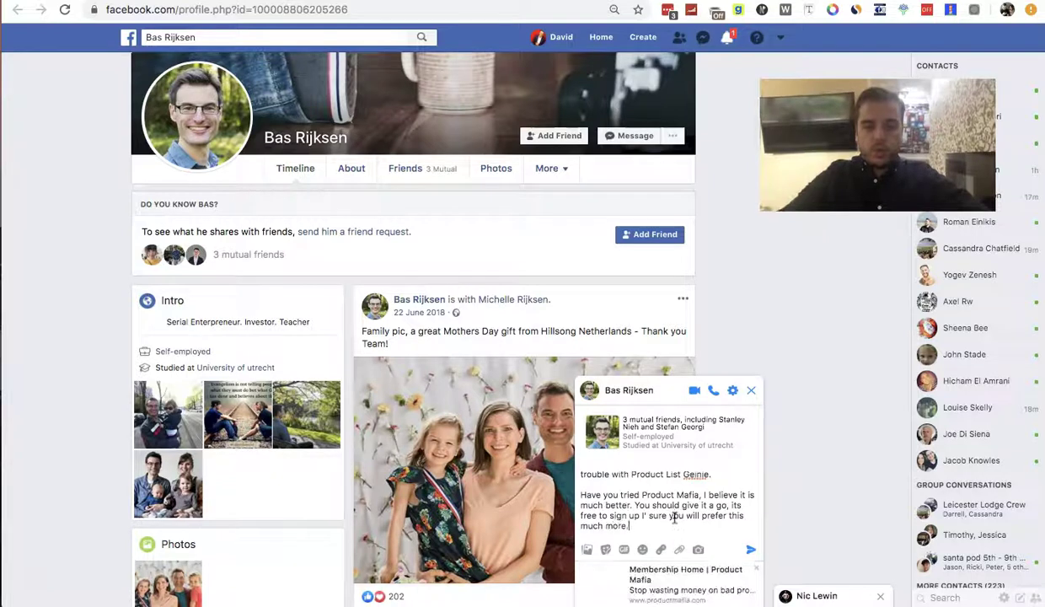
pyautogui.scroll(1, 693, 498)
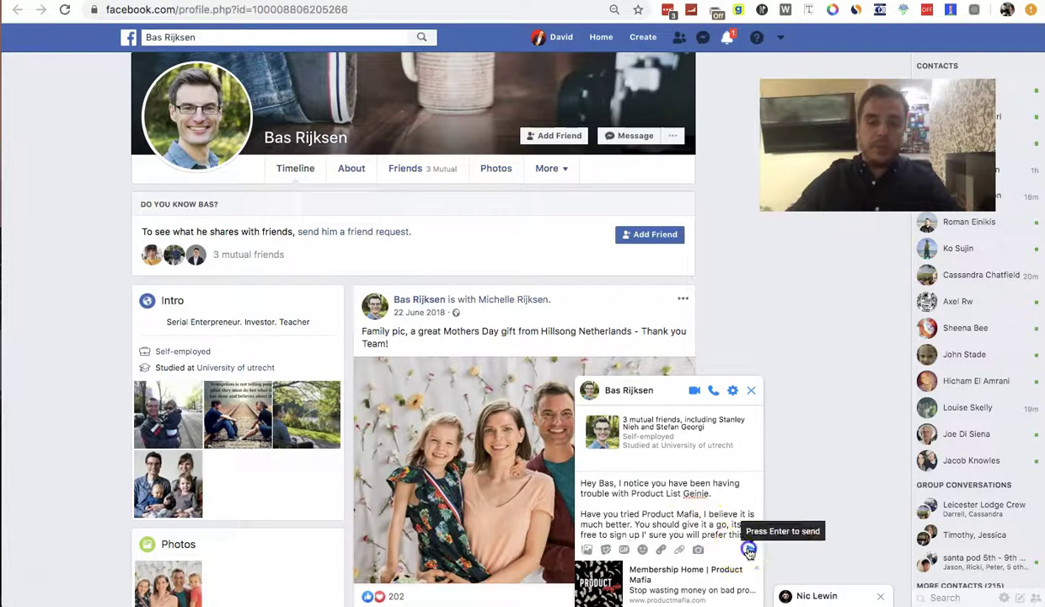
pyautogui.click(750, 549)
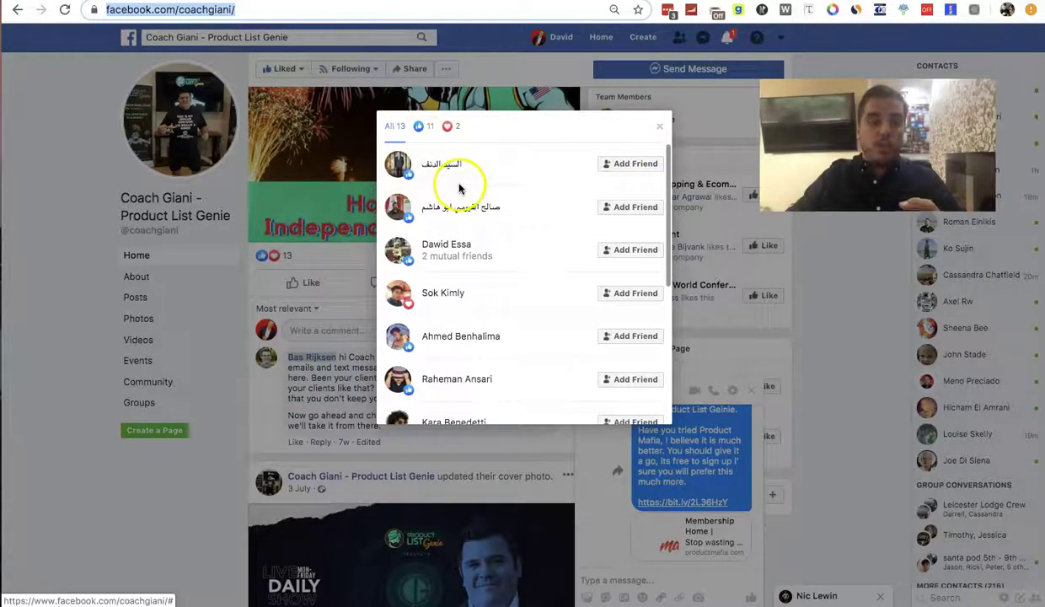
# Step: Send a friend request to the second reactor in the list and open their profile
pyautogui.scroll(-3, 513, 226)
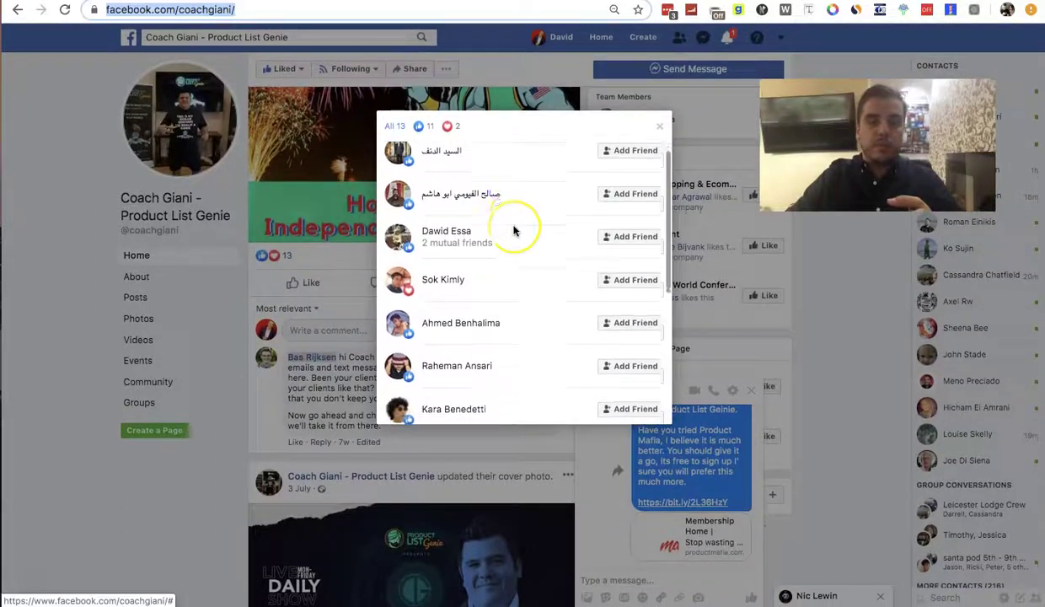
pyautogui.scroll(1, 513, 229)
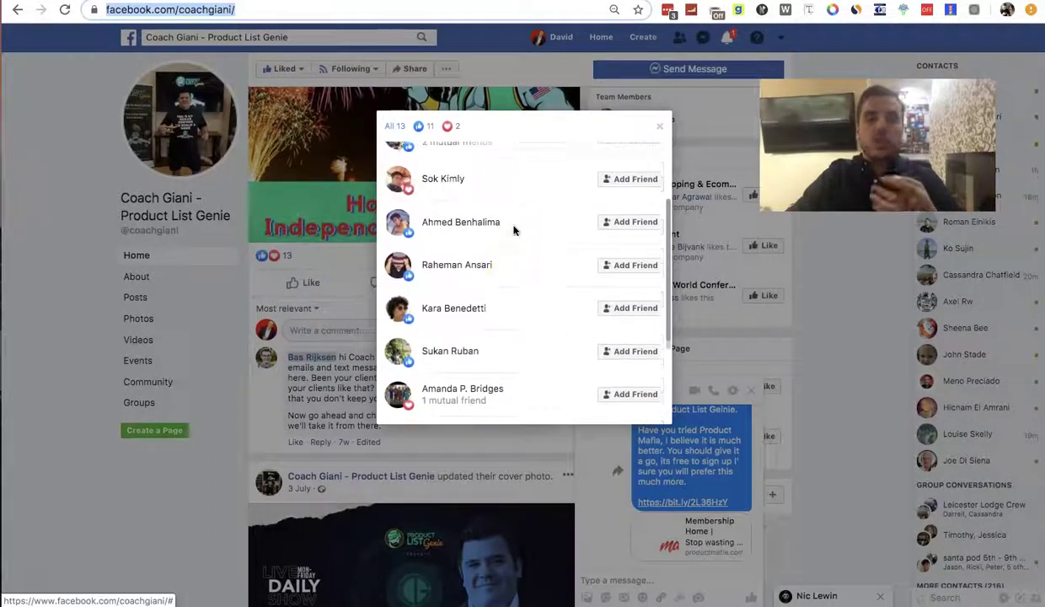
pyautogui.click(623, 185)
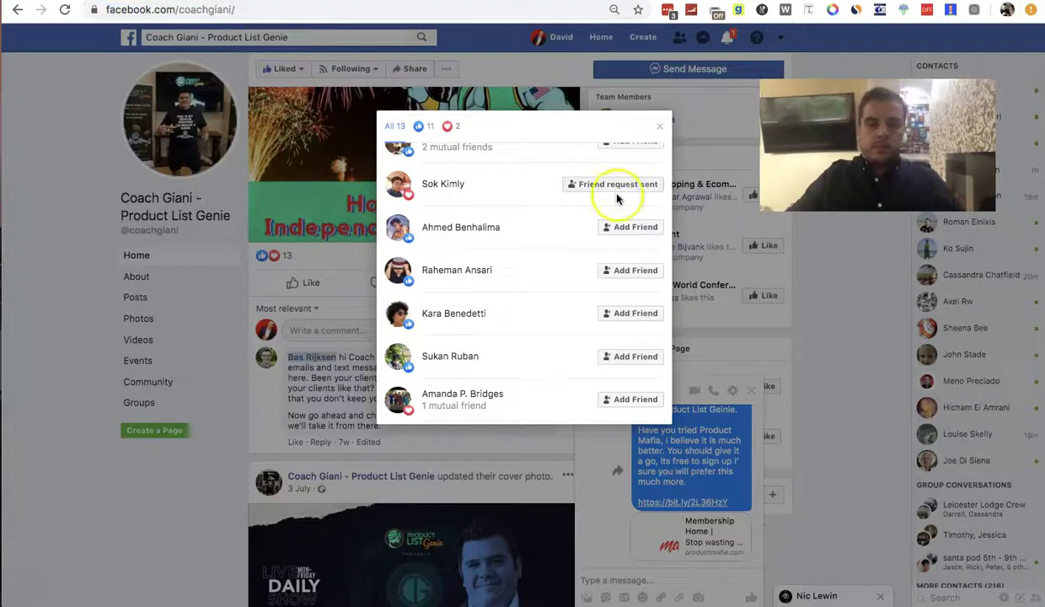
pyautogui.click(436, 185)
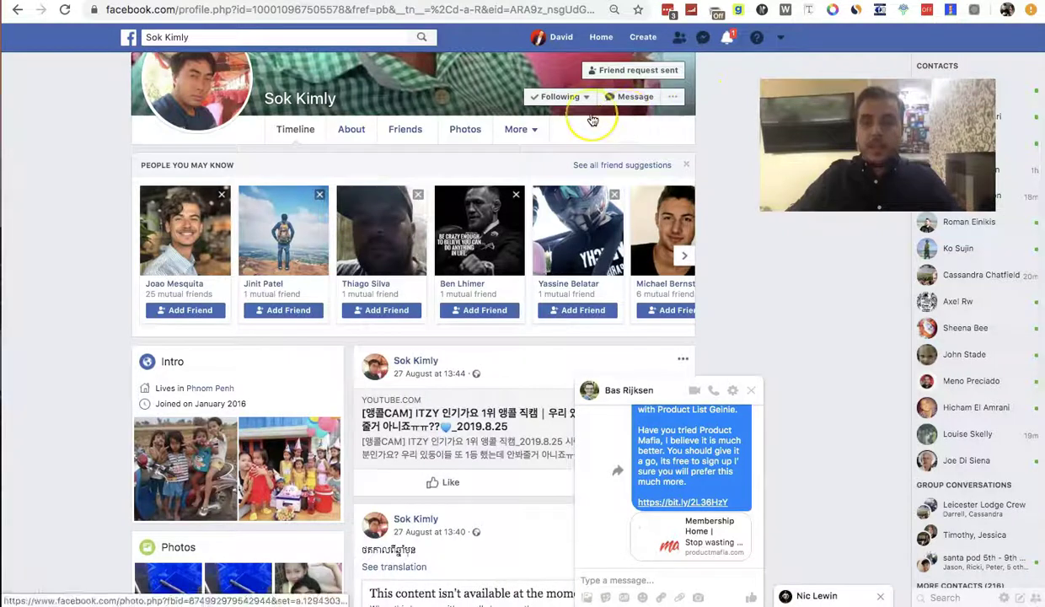
# Step: Open a chat from the profile and type a greeting by first name, 'Hows it going?'
pyautogui.click(630, 97)
pyautogui.click(462, 569)
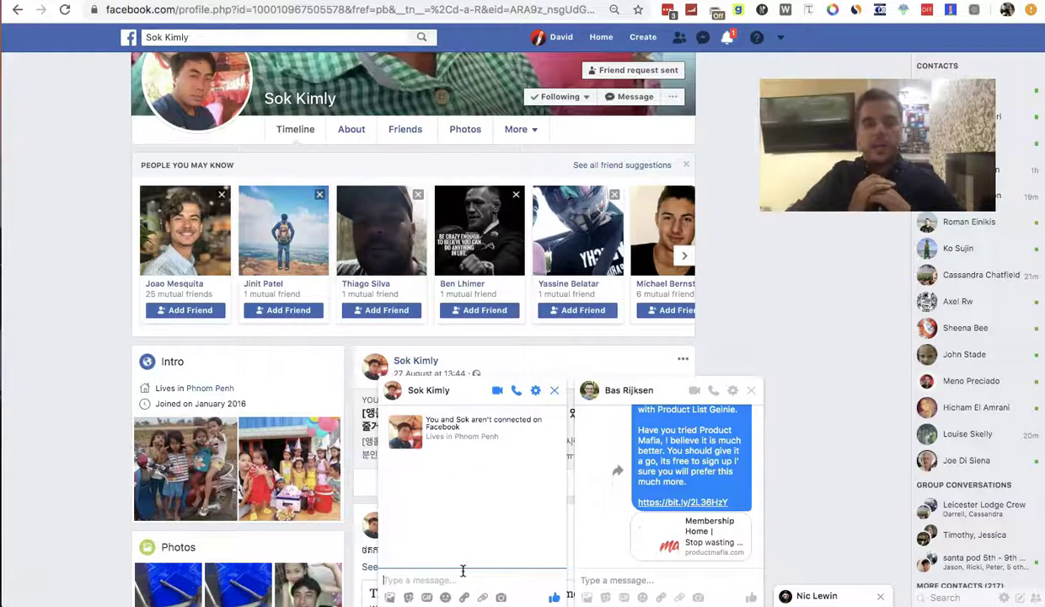
pyautogui.write('Hey Sok, Hows it going? O')
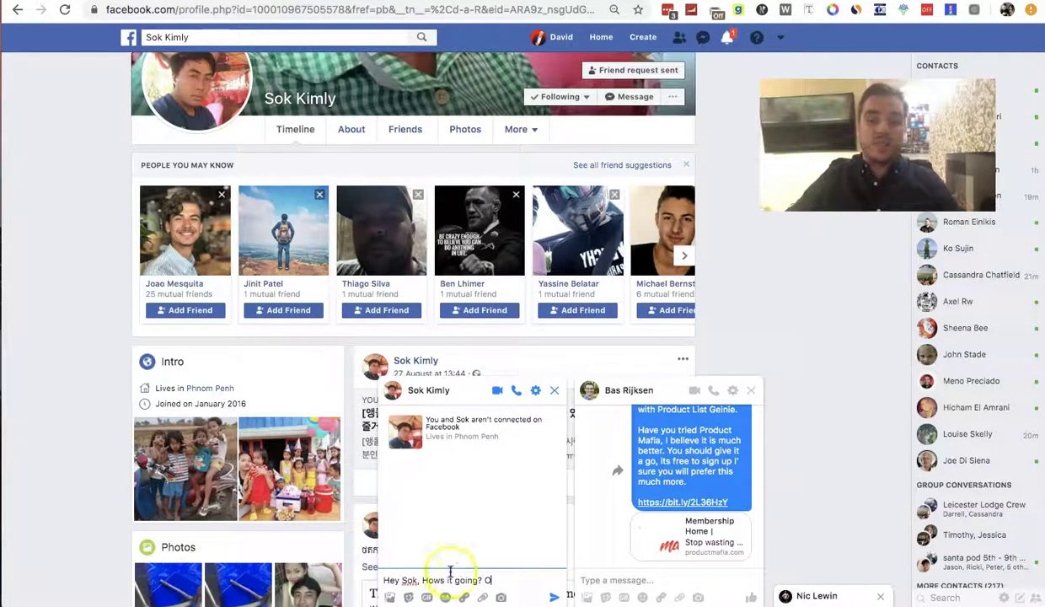
# Step: Write that they use Product List Geinie and pitch a cheaper, better server
pyautogui.click(482, 581)
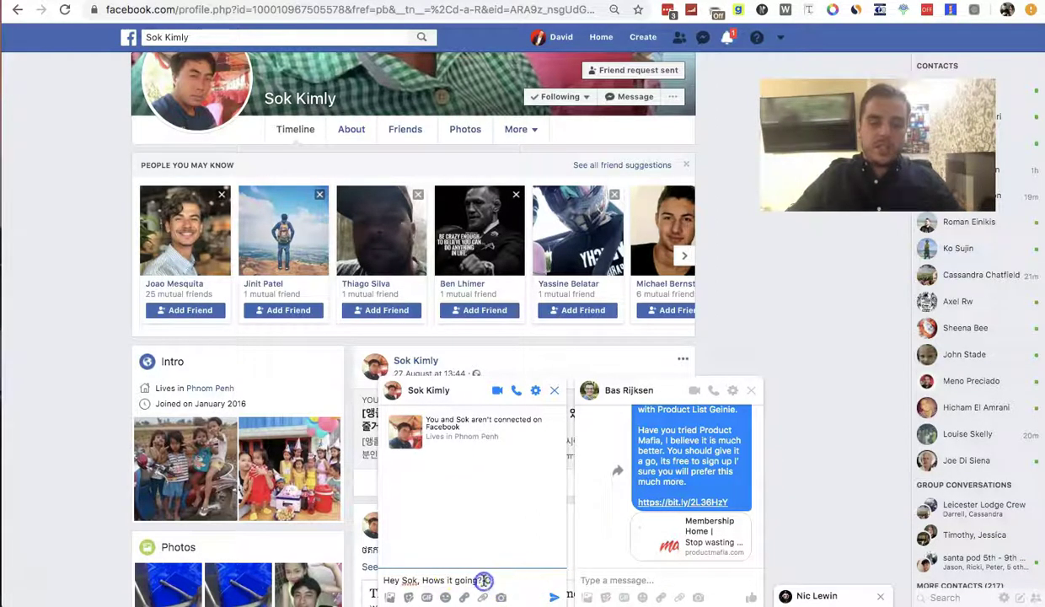
pyautogui.write('noitce y')
pyautogui.write('ou')
pyautogui.press('BackSpace')
pyautogui.press('BackSpace')
pyautogui.press('BackSpace')
pyautogui.press('BackSpace')
pyautogui.press('BackSpace')
pyautogui.press('BackSpace')
pyautogui.press('BackSpace')
pyautogui.press('BackSpace')
pyautogui.write('tice you')
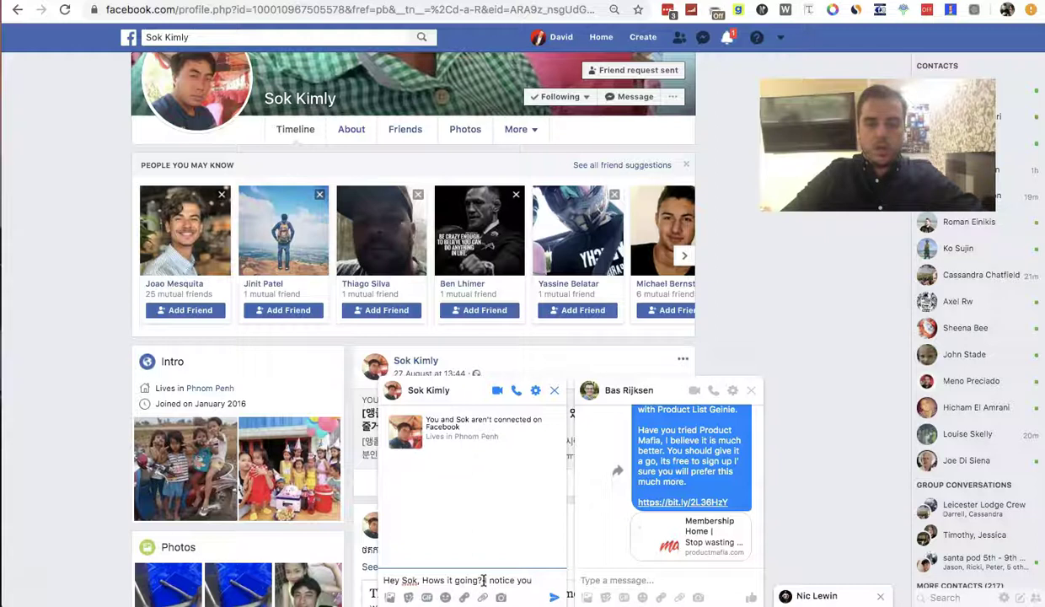
pyautogui.write(' use Produc')
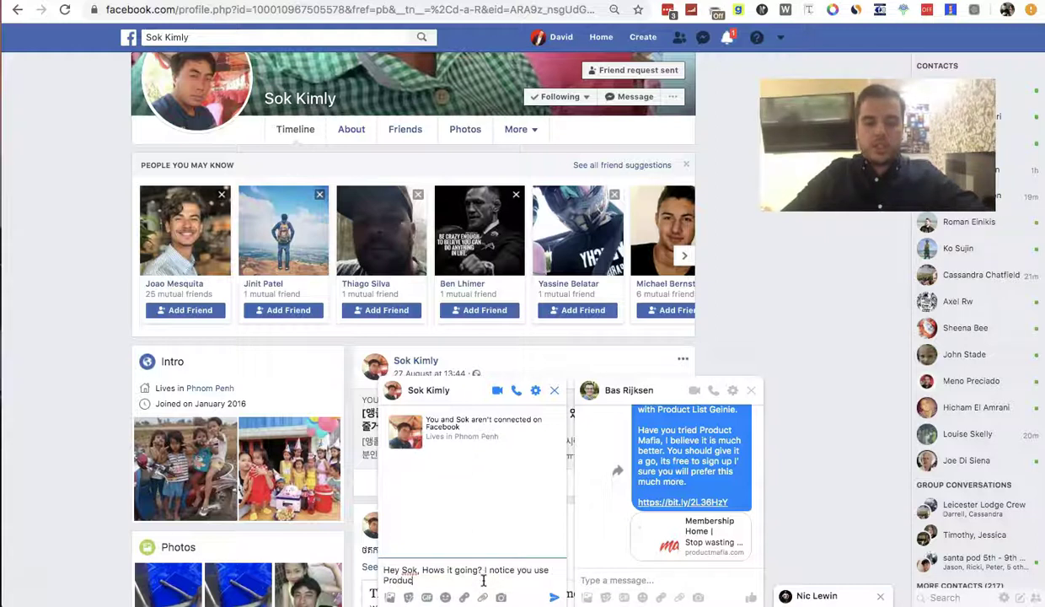
pyautogui.write('t List Geinie.')
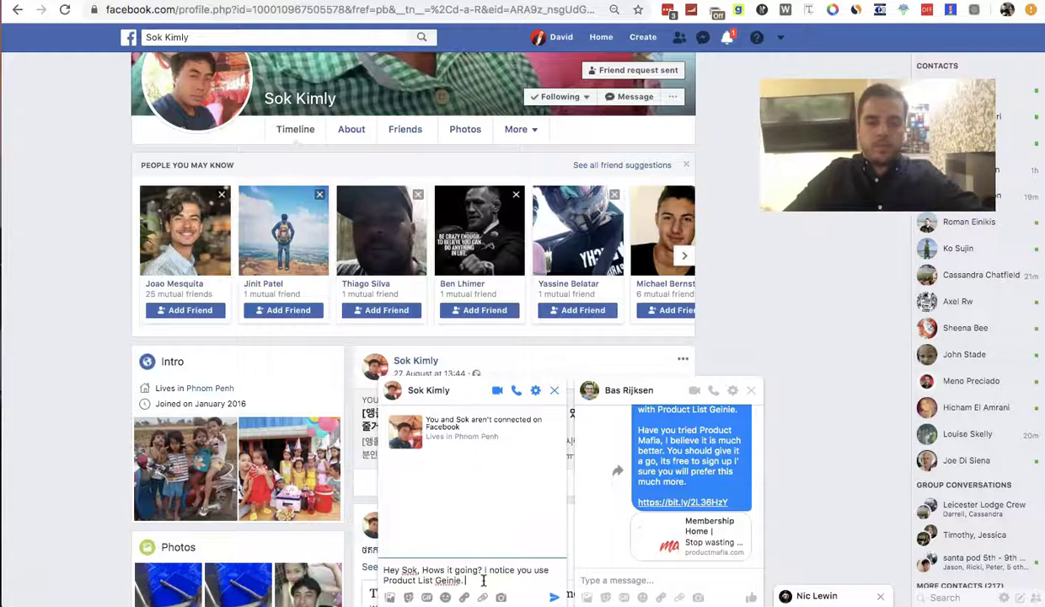
pyautogui.hotkey('shift', 'Return')
pyautogui.write('A')
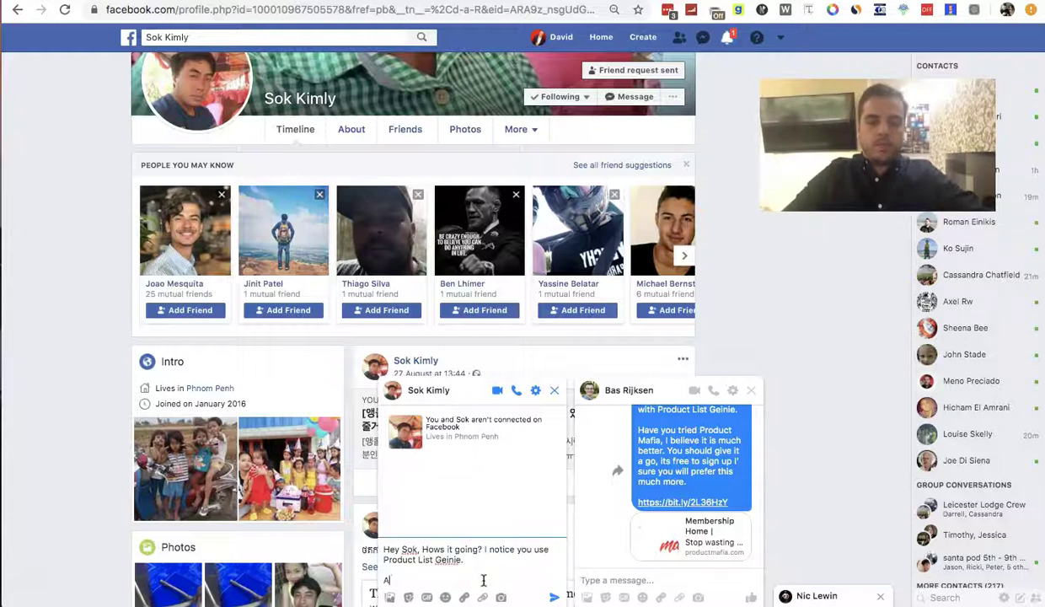
pyautogui.write('ctually I know')
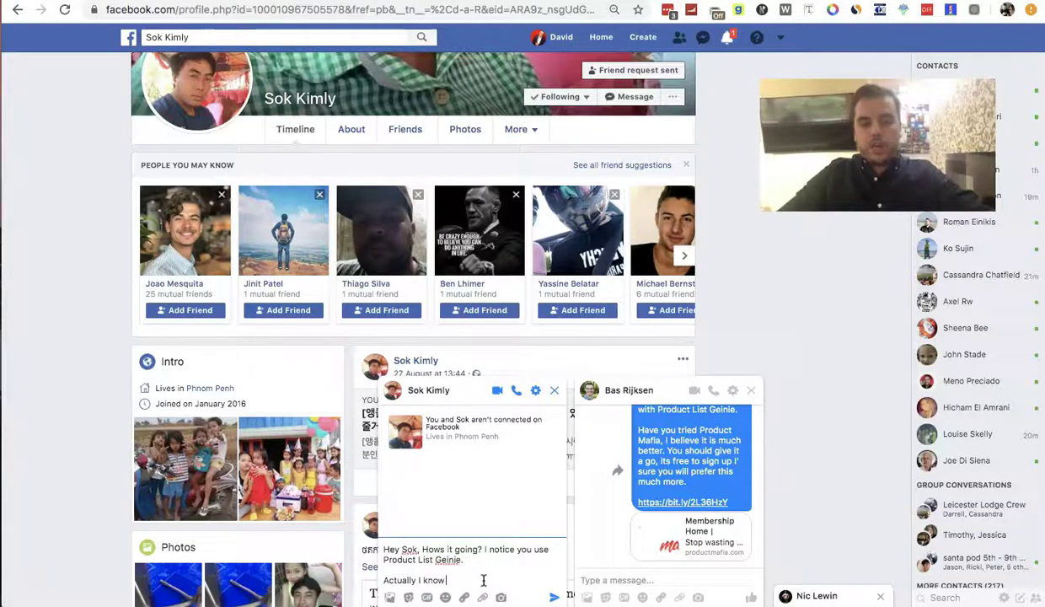
pyautogui.write(' cheater ')
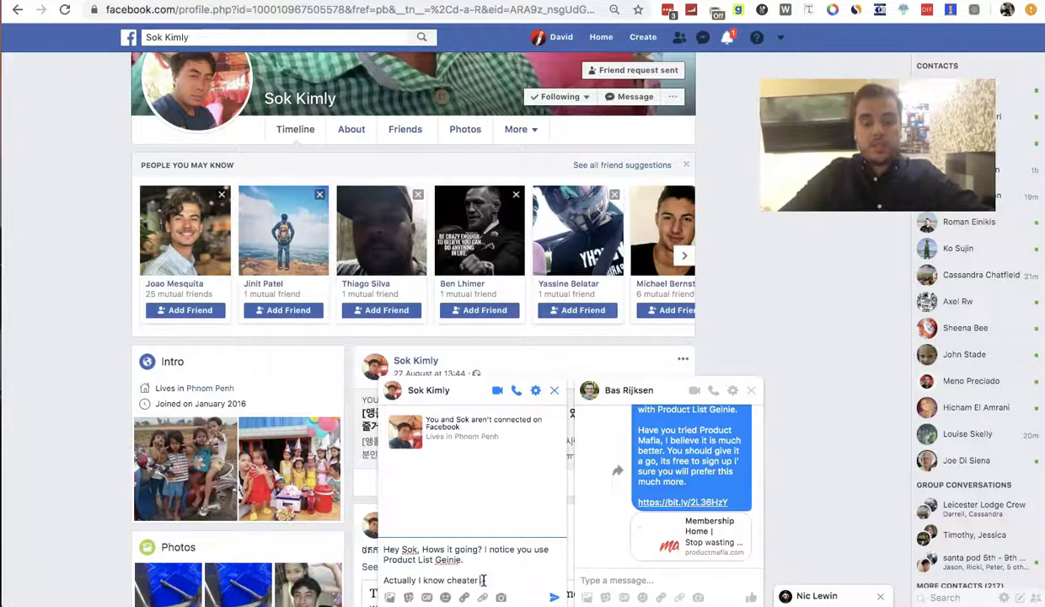
pyautogui.write('and better server')
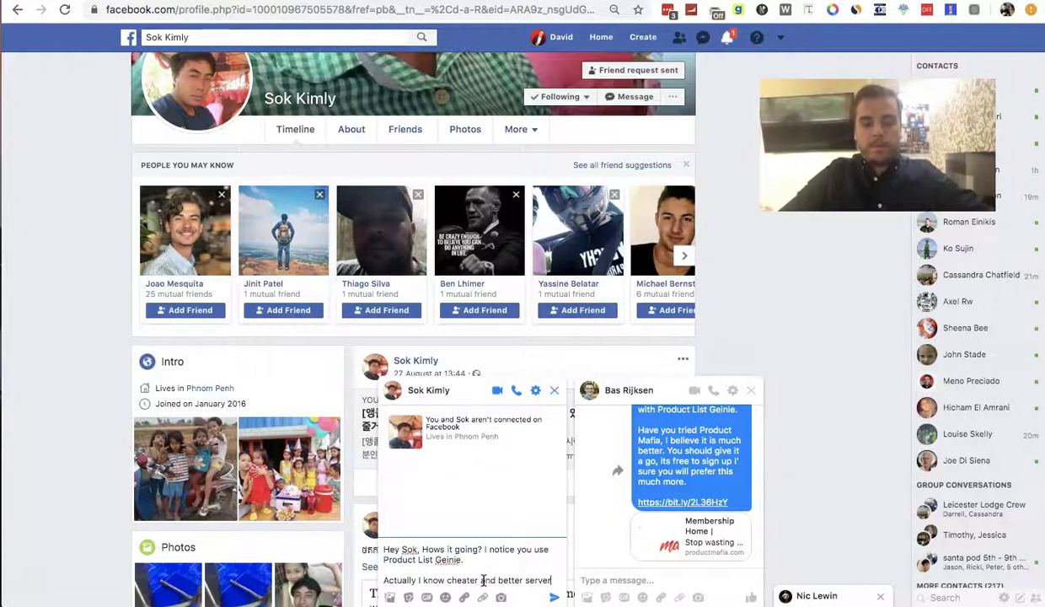
pyautogui.write('. I thoguht you')
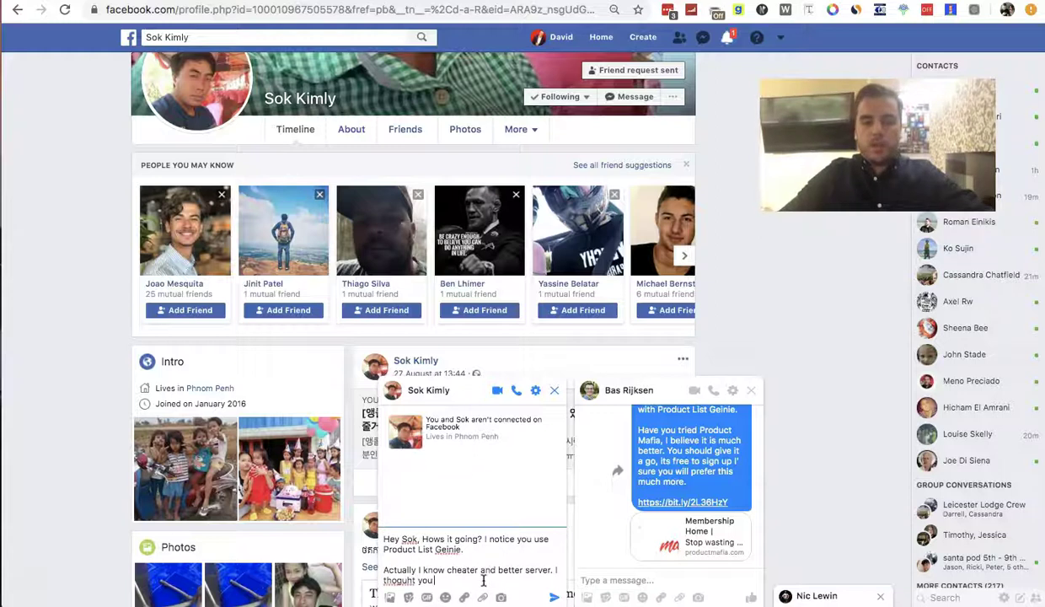
pyautogui.write(' might be interest')
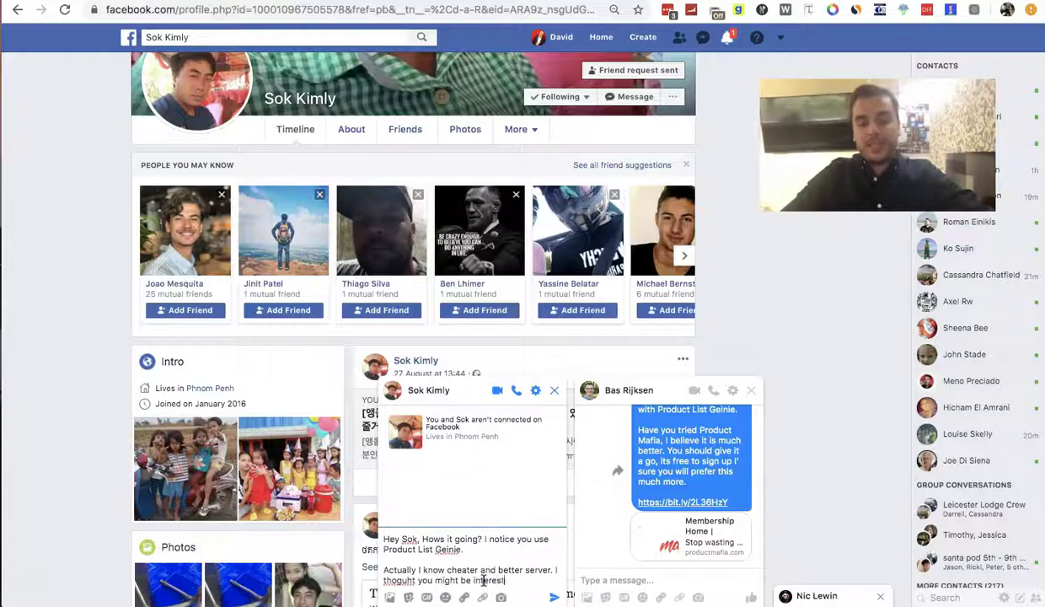
pyautogui.write('ed. Here is th')
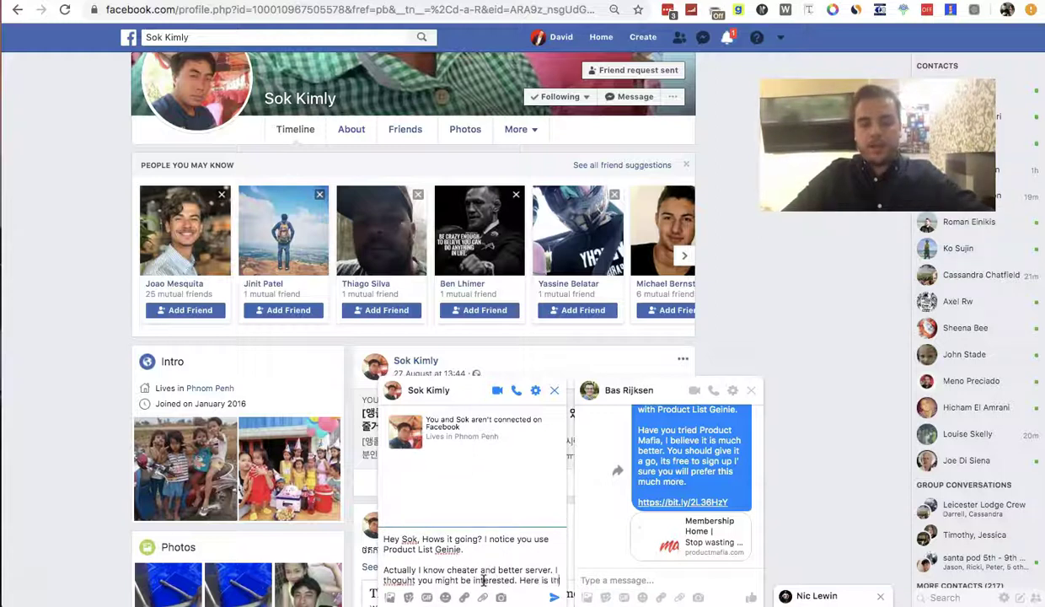
pyautogui.write('e link:')
pyautogui.write('https://bit.ly/2L36HzY')
pyautogui.hotkey('shift', 'Return')
pyautogui.write('It')
pyautogui.press('BackSpace')
pyautogui.write('Thank me la')
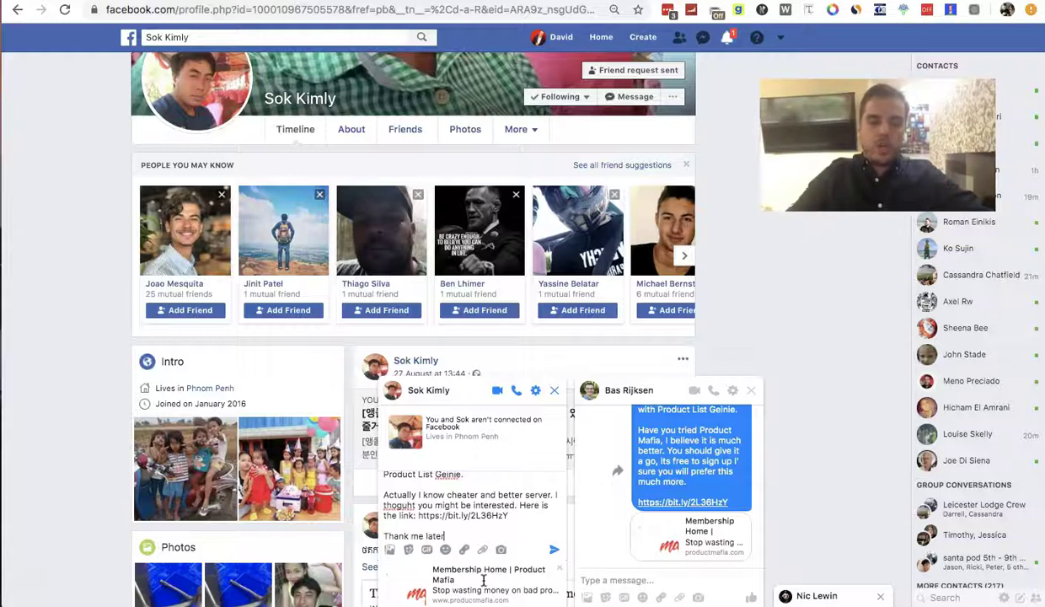
pyautogui.rightClick(397, 505)
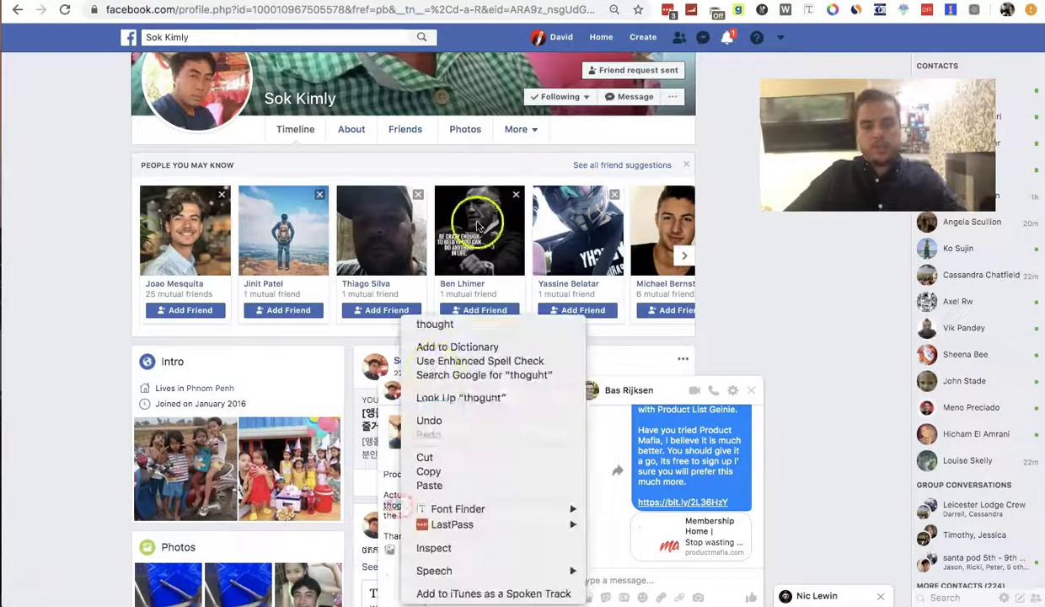
pyautogui.click(434, 324)
pyautogui.scroll(1, 451, 506)
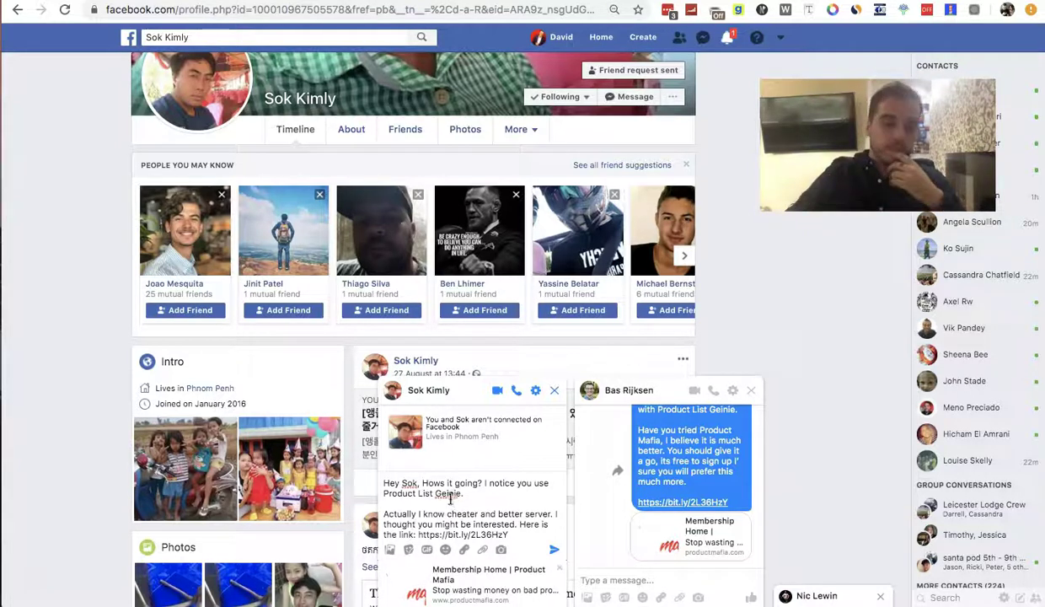
# Step: Add 'Thank me later :)' and insert 'for product research.' after Product List Geinie
pyautogui.hotkey('shift', 'Return')
pyautogui.hotkey('shift', 'Return')
pyautogui.write('Thank me later')
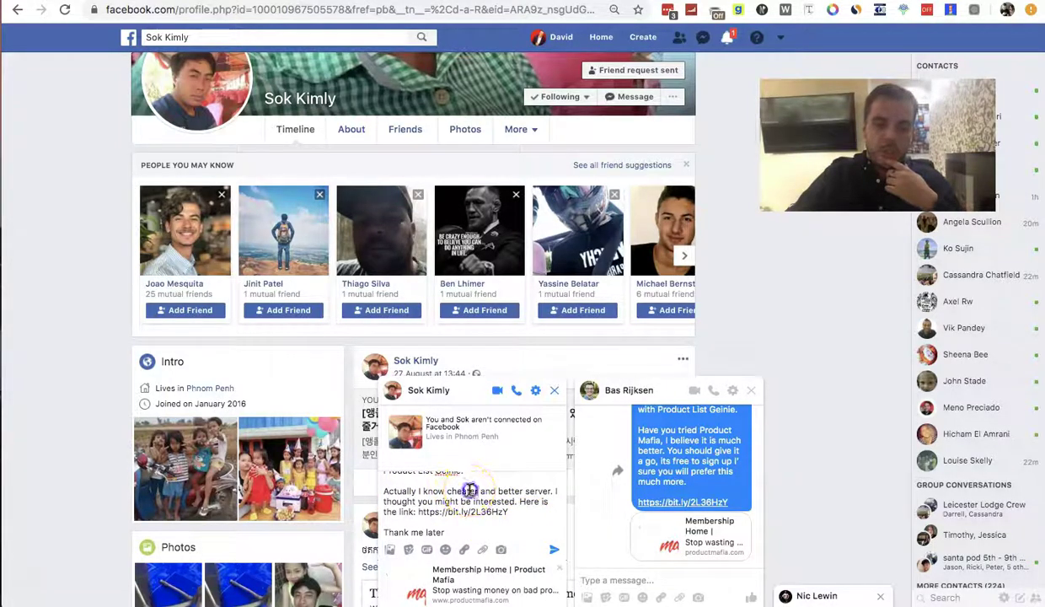
pyautogui.scroll(-1, 518, 527)
pyautogui.write(':)')
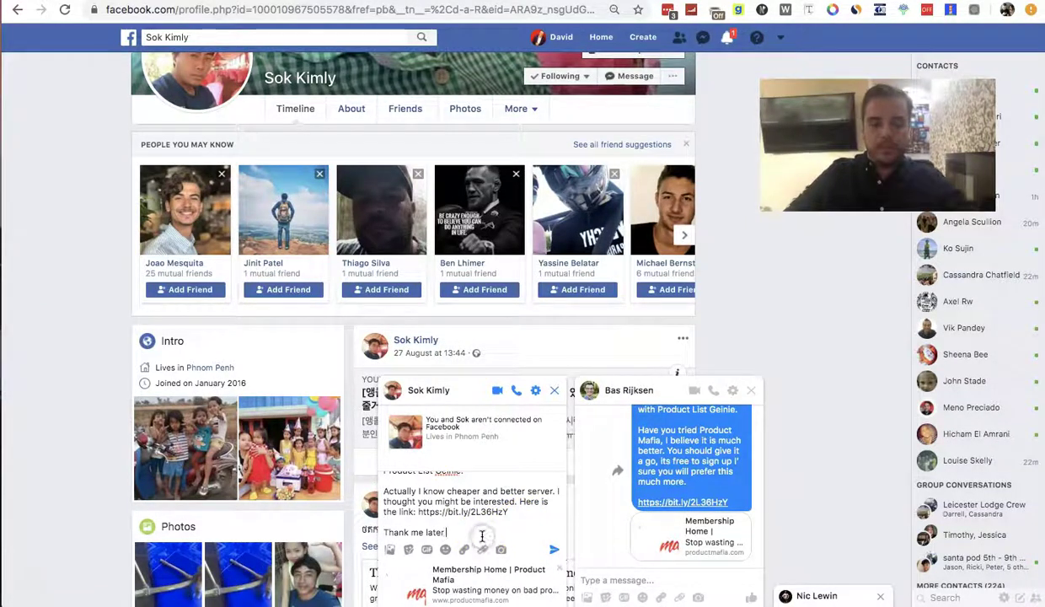
pyautogui.scroll(2, 549, 523)
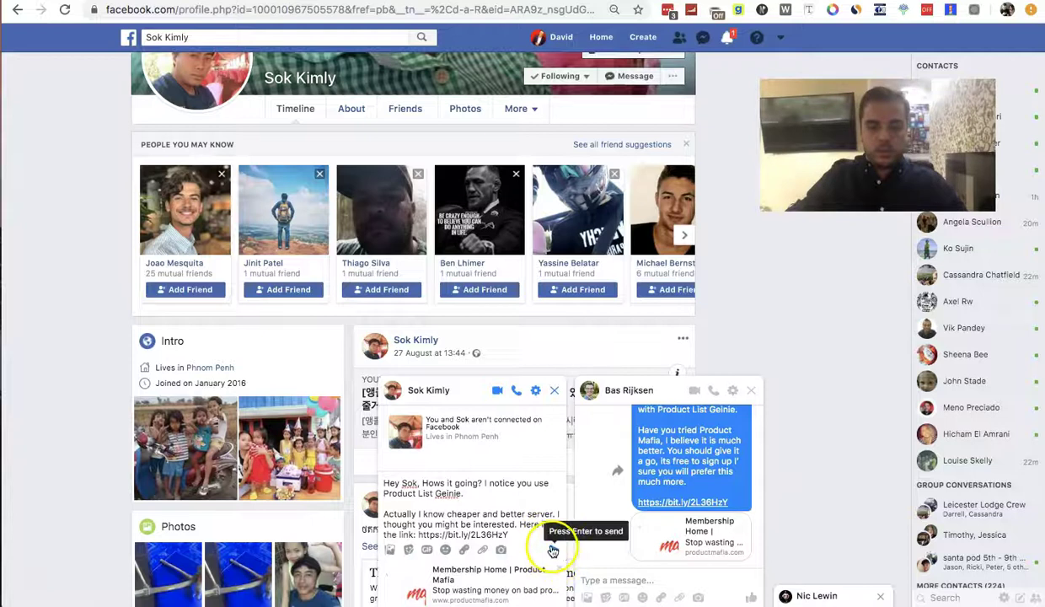
pyautogui.click(462, 494)
pyautogui.write('for product research.')
# Step: Send the pitch to the second prospect and open the bit.ly link to test it
pyautogui.click(461, 500)
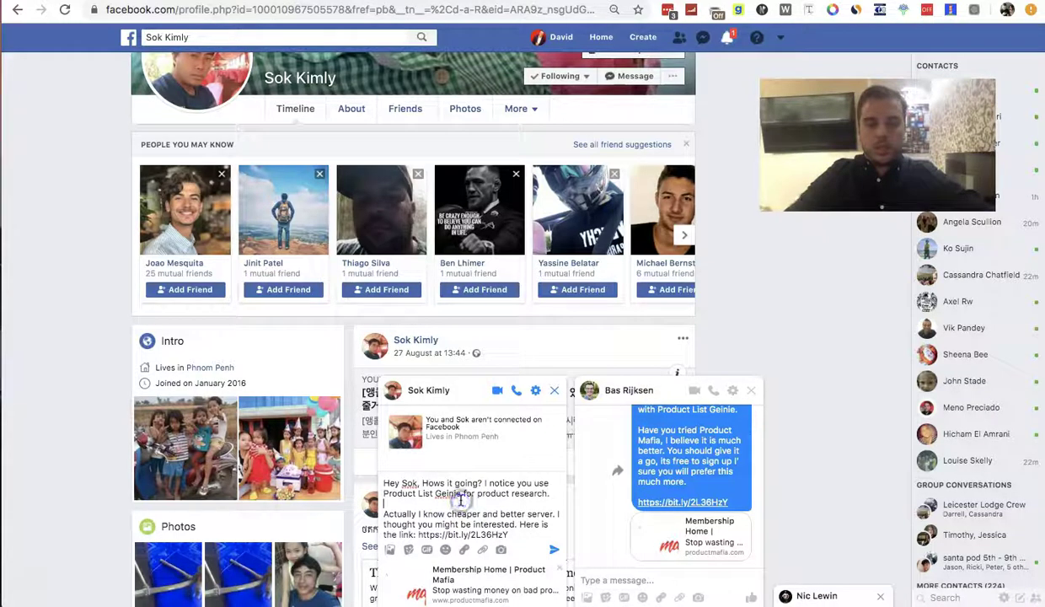
pyautogui.click(554, 549)
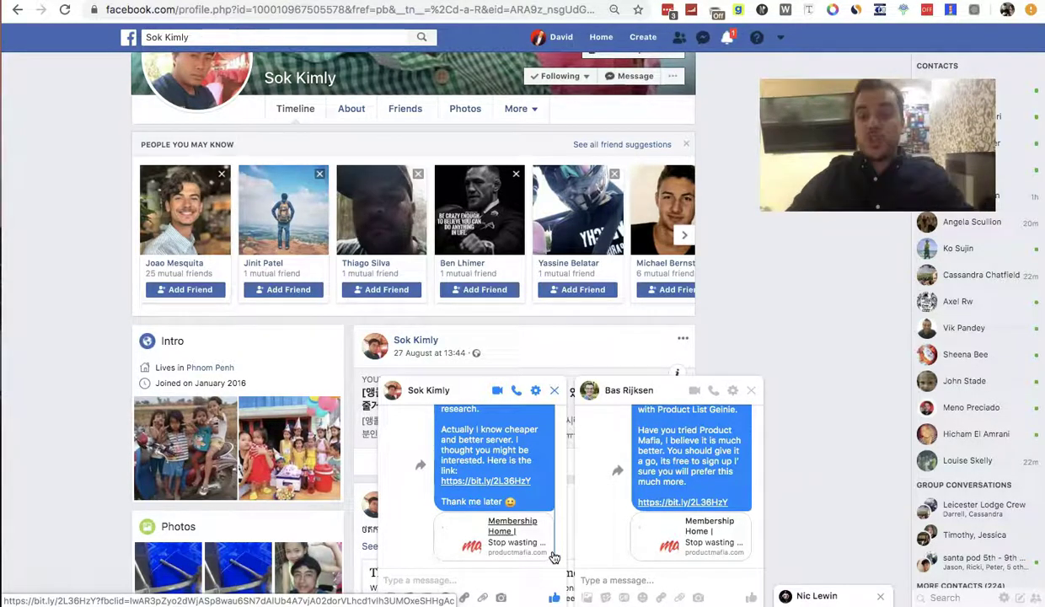
pyautogui.click(502, 481)
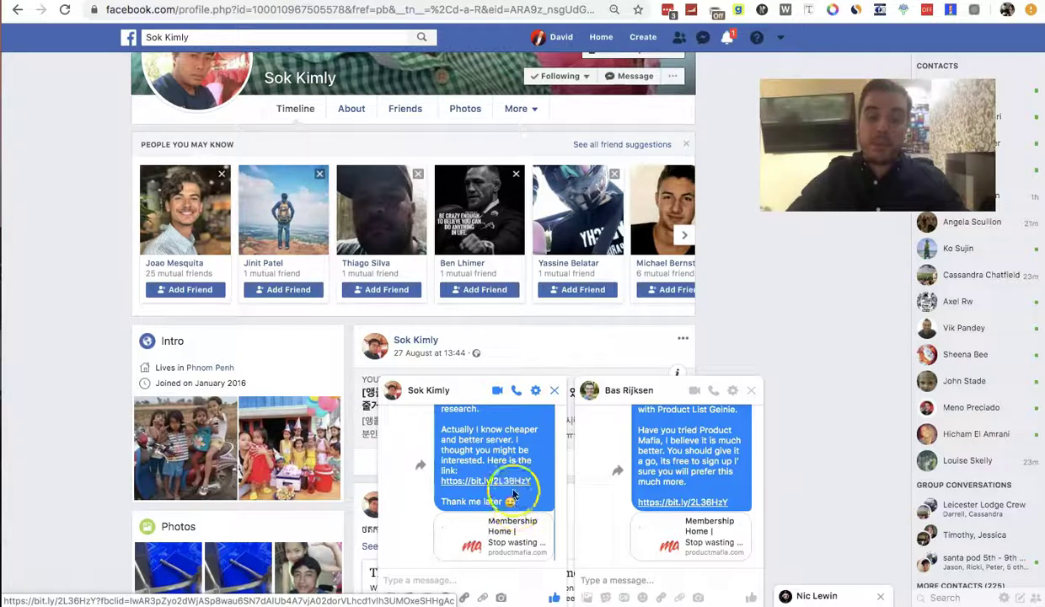
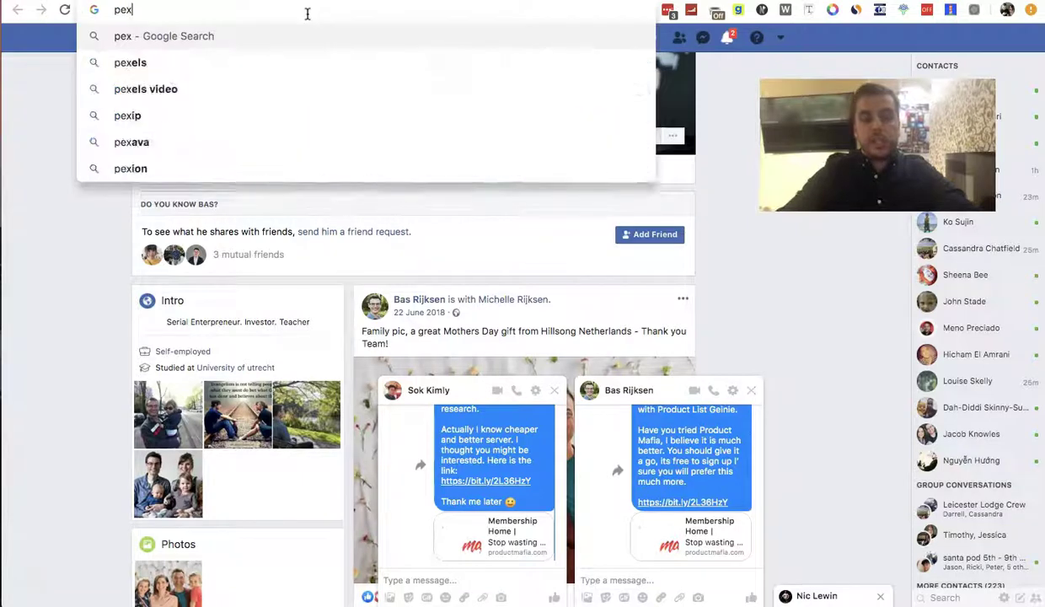
# Step: Search Google for 'product mafia', correcting the mistyped query
pyautogui.press('BackSpace')
pyautogui.press('BackSpace')
pyautogui.press('BackSpace')
pyautogui.press('BackSpace')
pyautogui.press('BackSpace')
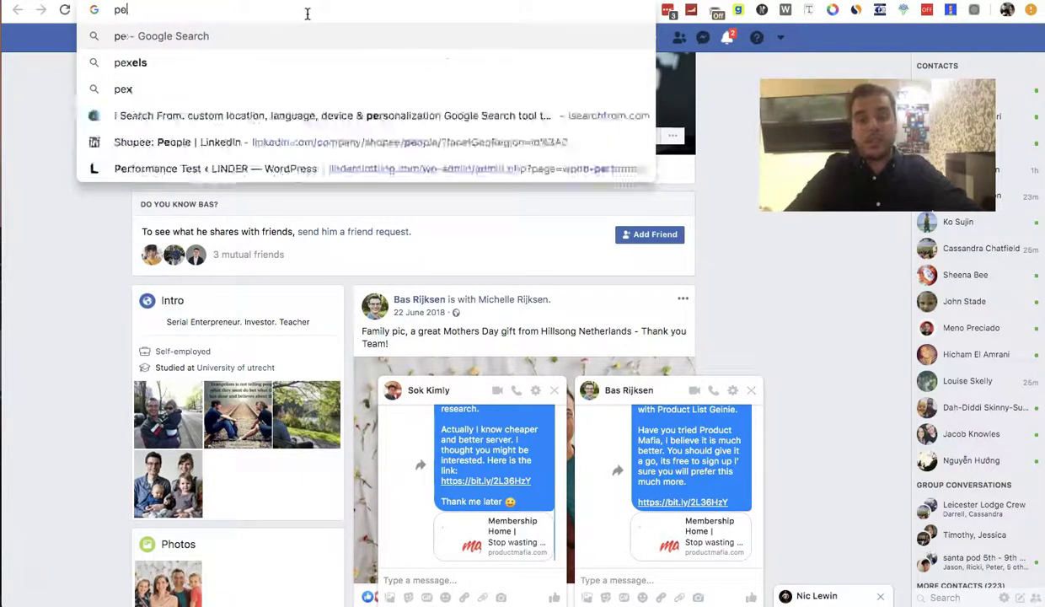
pyautogui.write('product ')
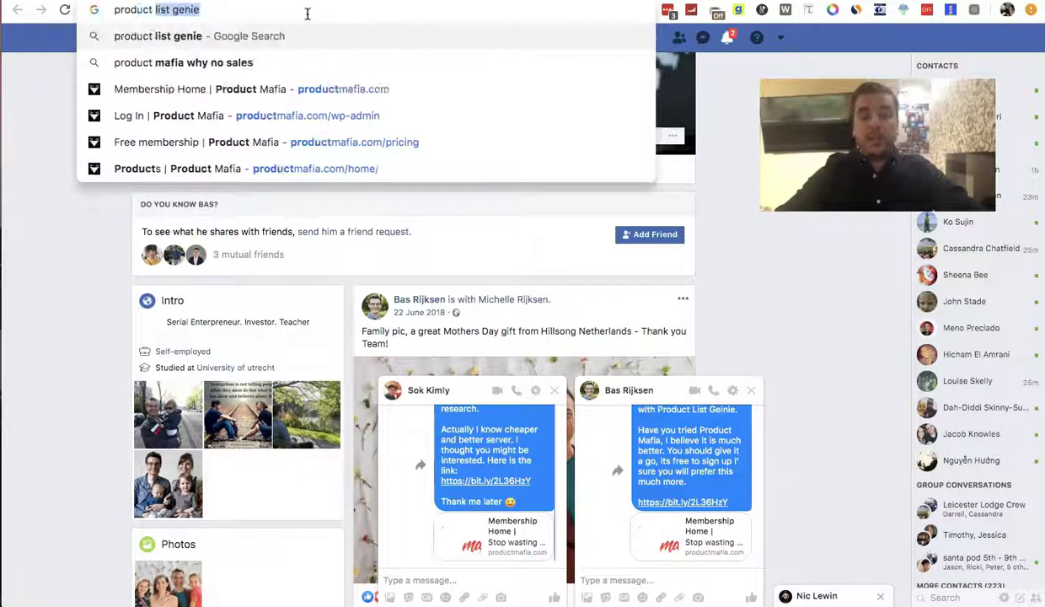
pyautogui.write('product')
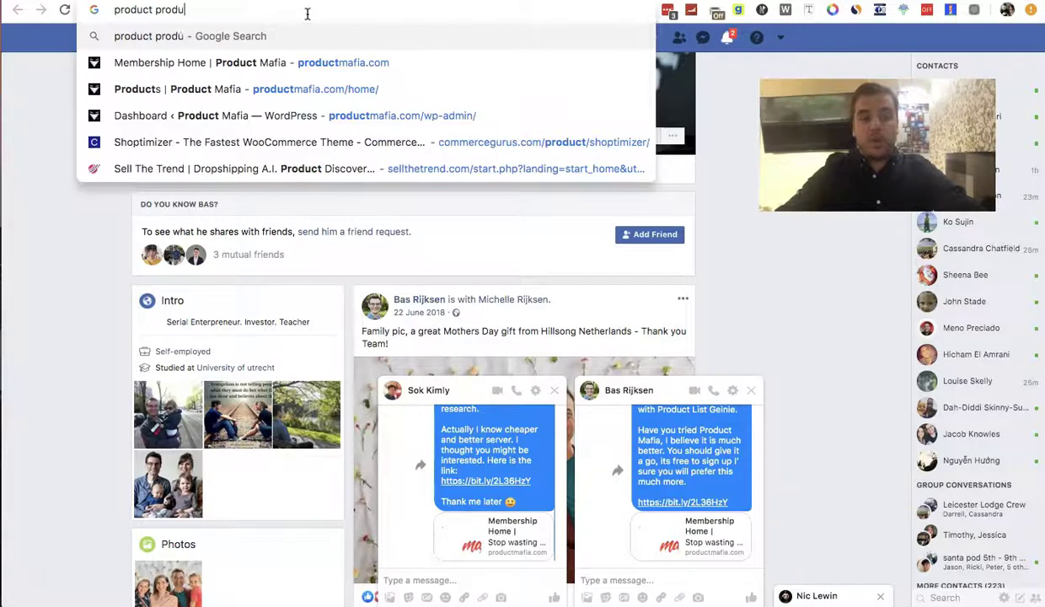
pyautogui.press('BackSpace')
pyautogui.press('BackSpace')
pyautogui.press('BackSpace')
pyautogui.press('BackSpace')
pyautogui.press('BackSpace')
pyautogui.press('BackSpace')
pyautogui.press('BackSpace')
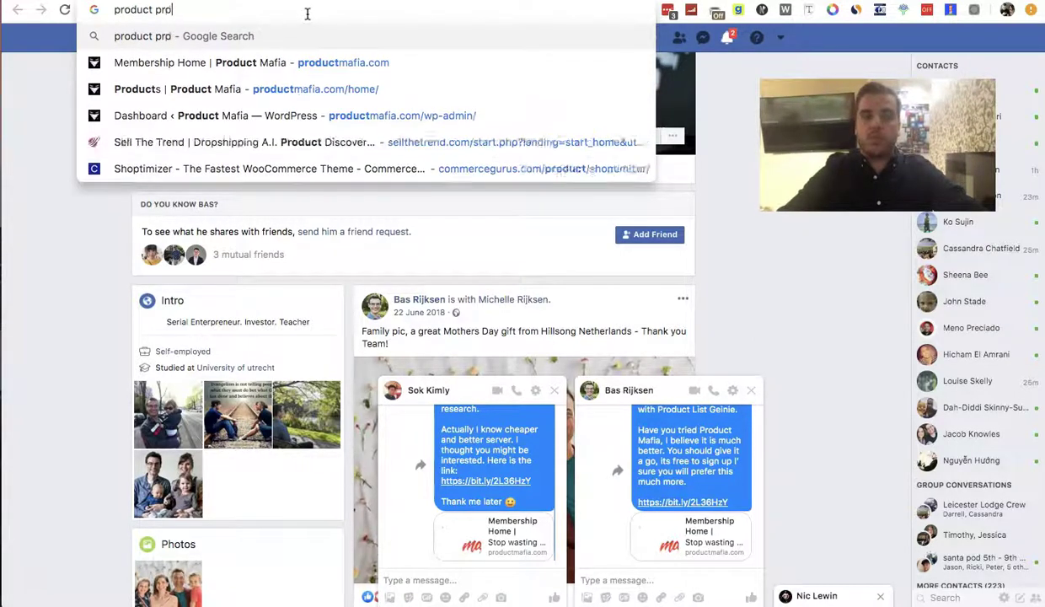
pyautogui.write('ma')
pyautogui.press('Return')
pyautogui.moveTo(201, 56); pyautogui.dragTo(374, 56)
pyautogui.press('BackSpace')
pyautogui.press('Return')
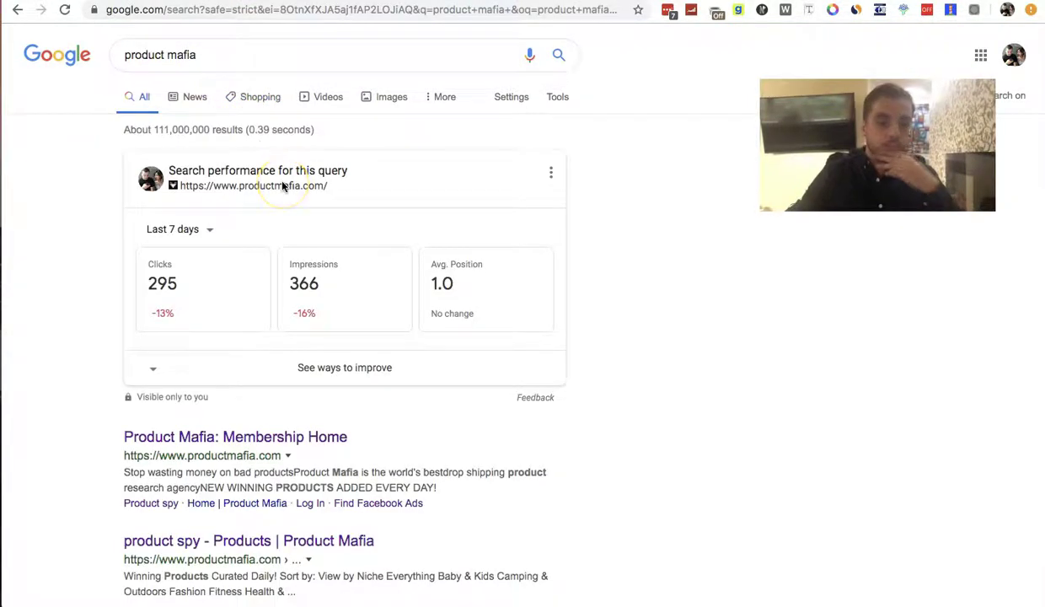
pyautogui.scroll(-5, 283, 186)
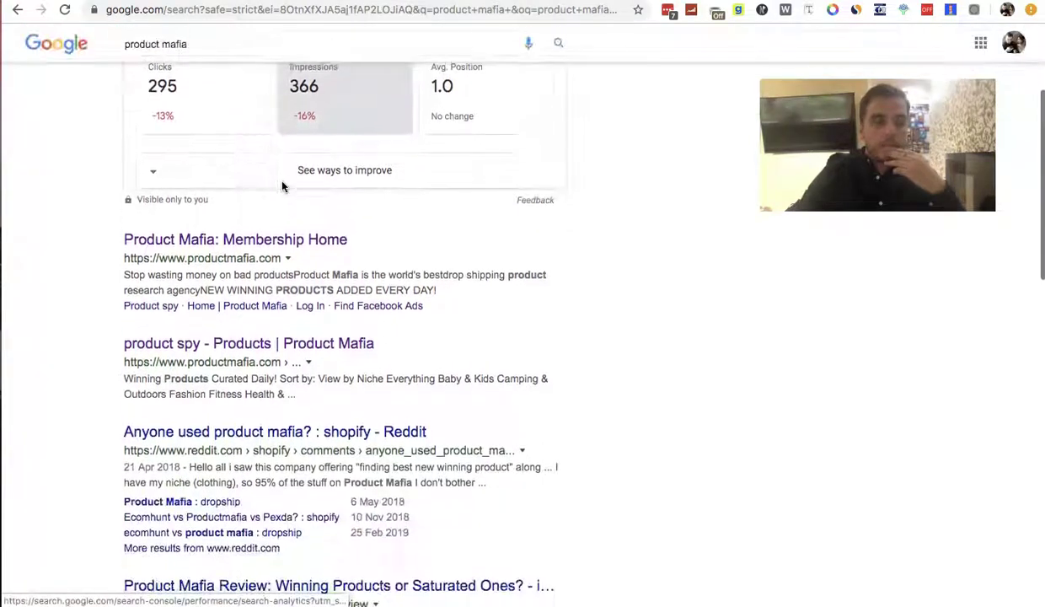
pyautogui.scroll(5, 283, 186)
# Step: Replace the query with 'ecomhunt' and search
pyautogui.tripleClick(188, 54)
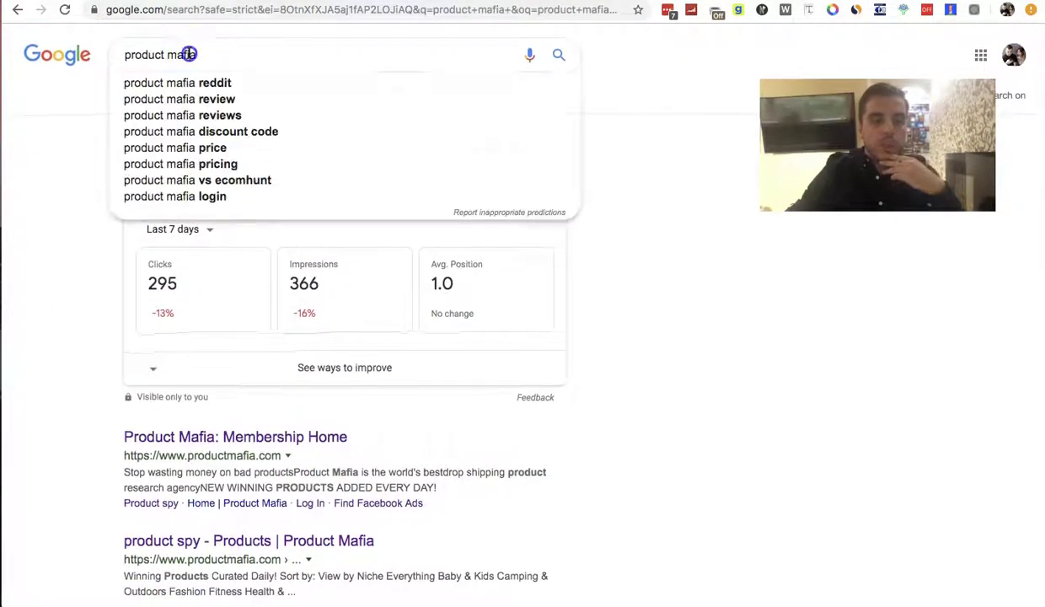
pyautogui.write('ecom')
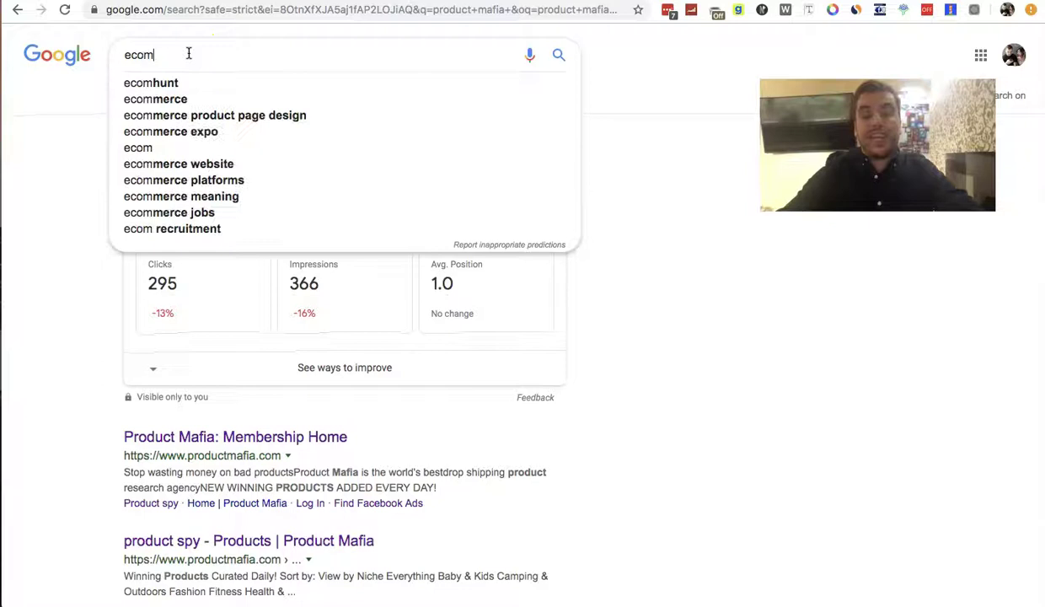
pyautogui.write('hunt')
pyautogui.press('Return')
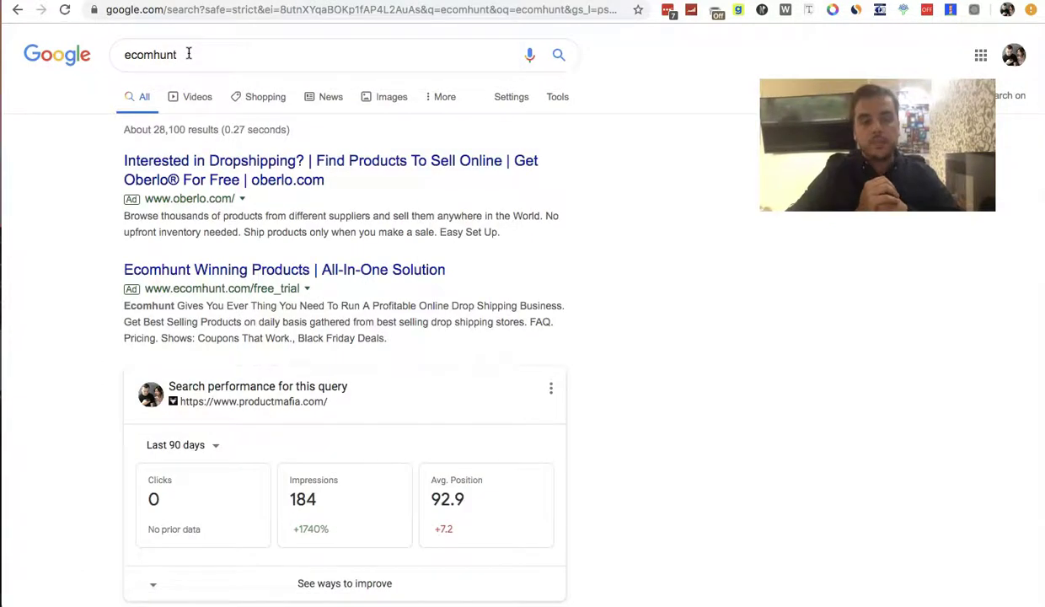
# Step: Replace the query with 'pexda' and search
pyautogui.doubleClick(128, 59)
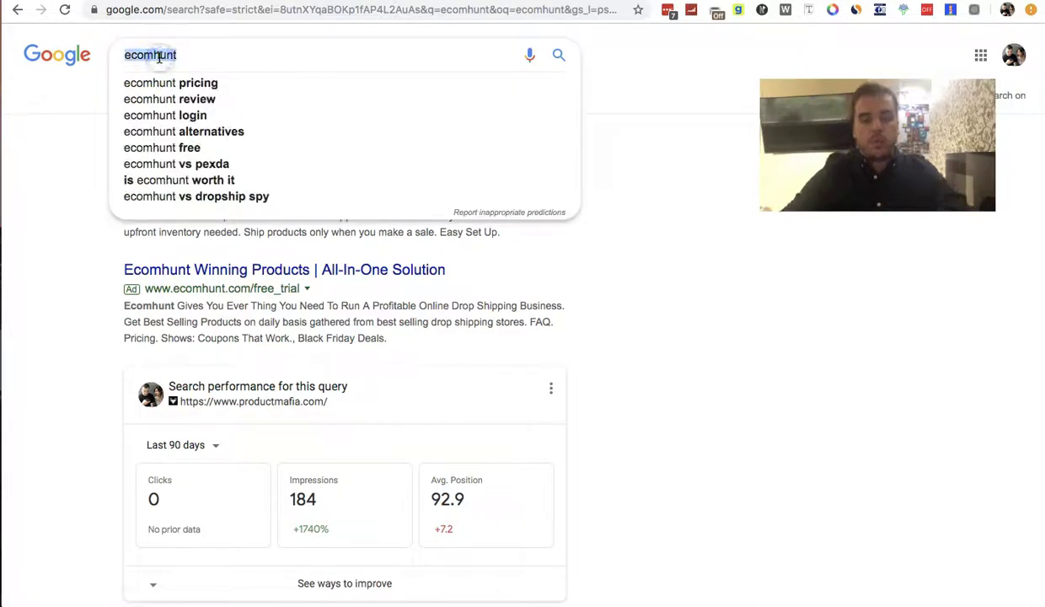
pyautogui.write('pexda')
pyautogui.press('Return')
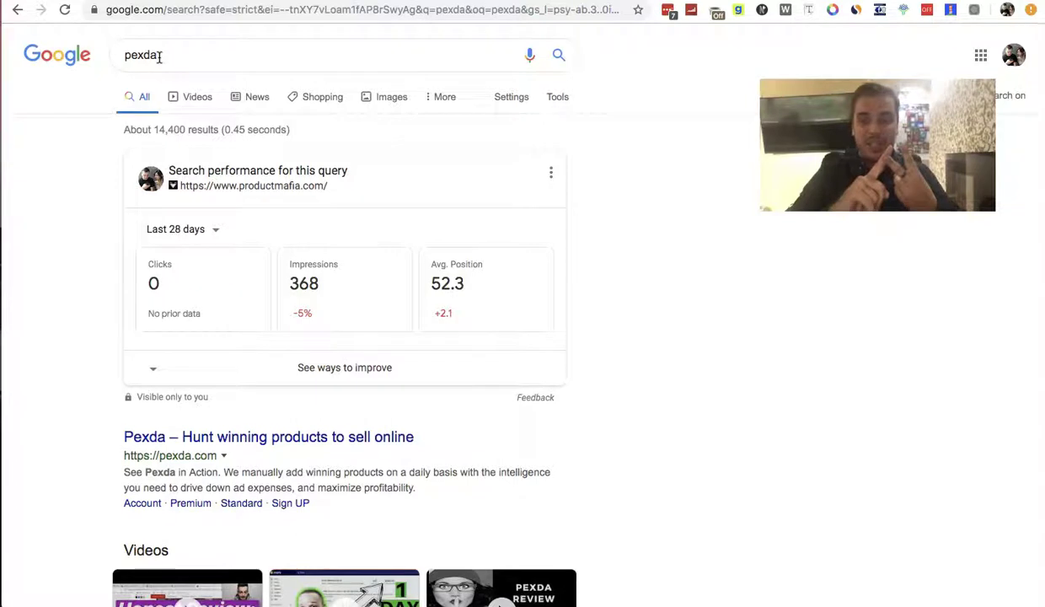
# Step: Search for the 'pexda alternative' suggestion and open the top Niche Scraper ad
pyautogui.click(200, 55)
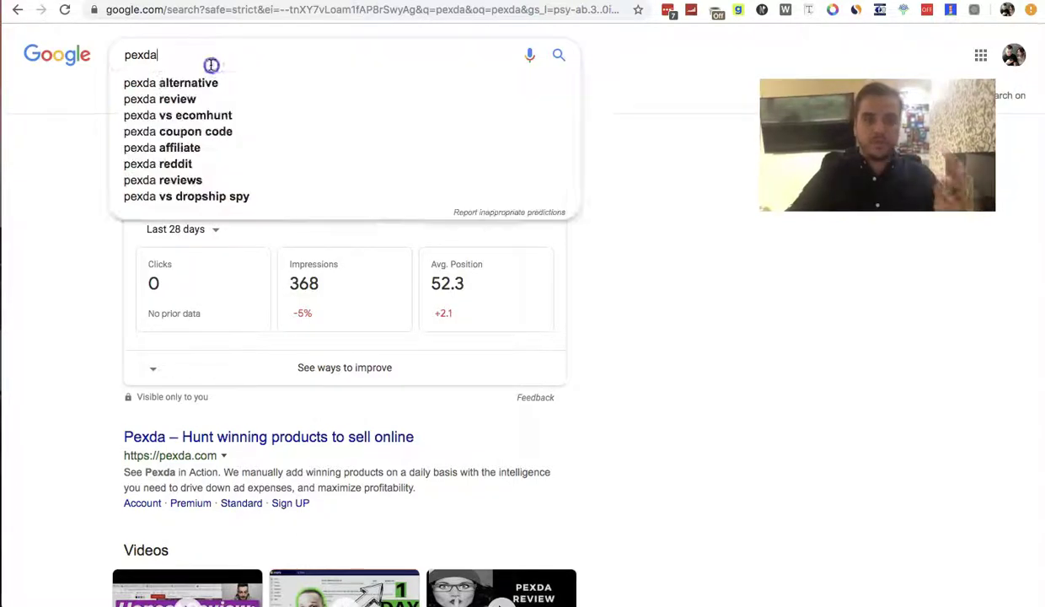
pyautogui.click(213, 81)
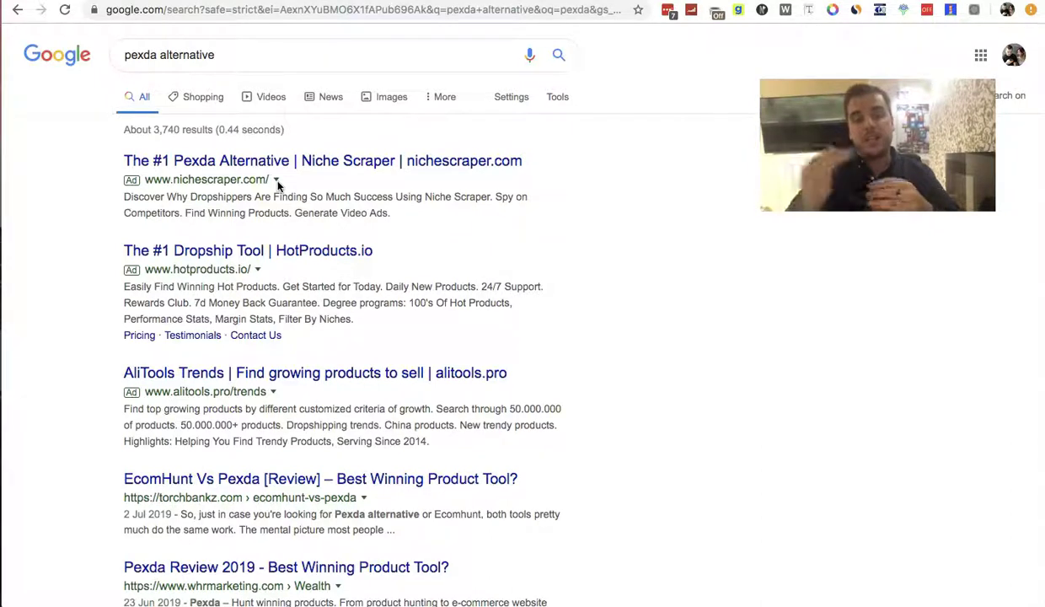
pyautogui.click(305, 162)
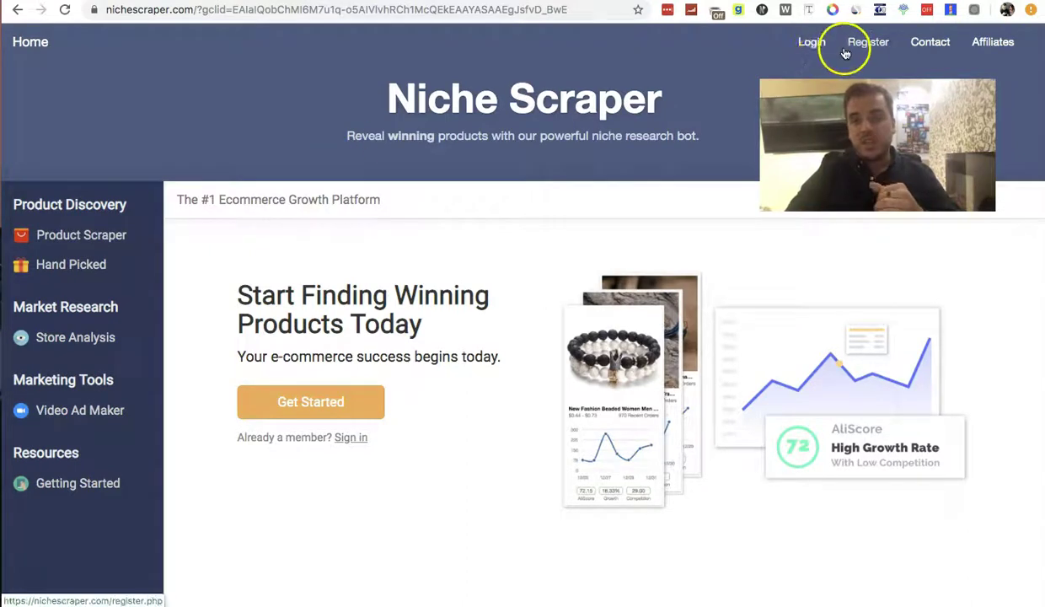
# Step: View the Niche Scraper login page, then its registration form
pyautogui.click(813, 42)
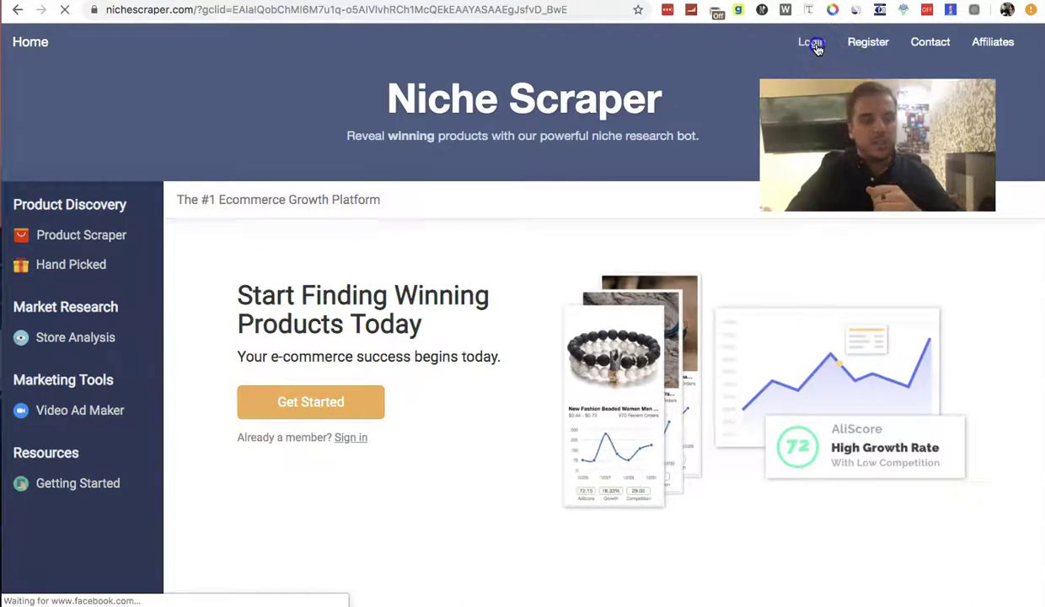
pyautogui.scroll(-10, 817, 48)
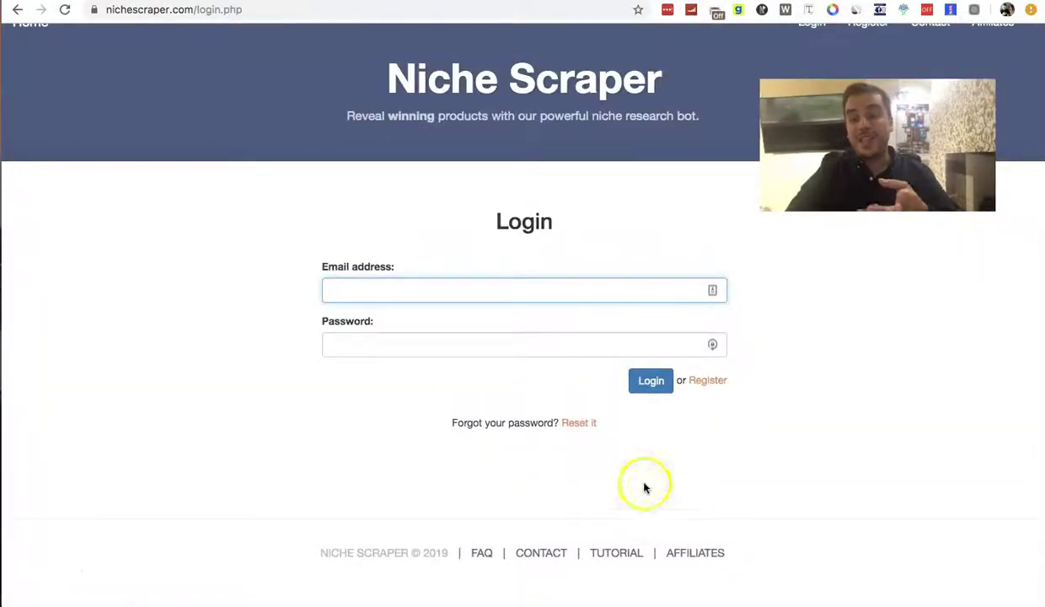
pyautogui.click(715, 383)
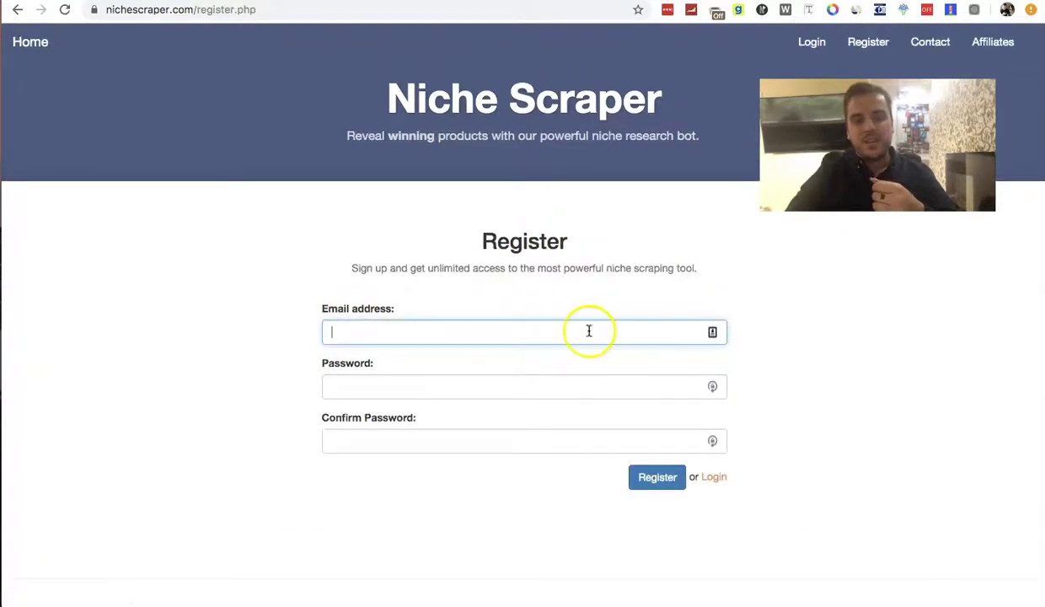
pyautogui.click(587, 330)
# Step: Search Google for 'niche scraper pricing' from the address bar
pyautogui.click(374, 11)
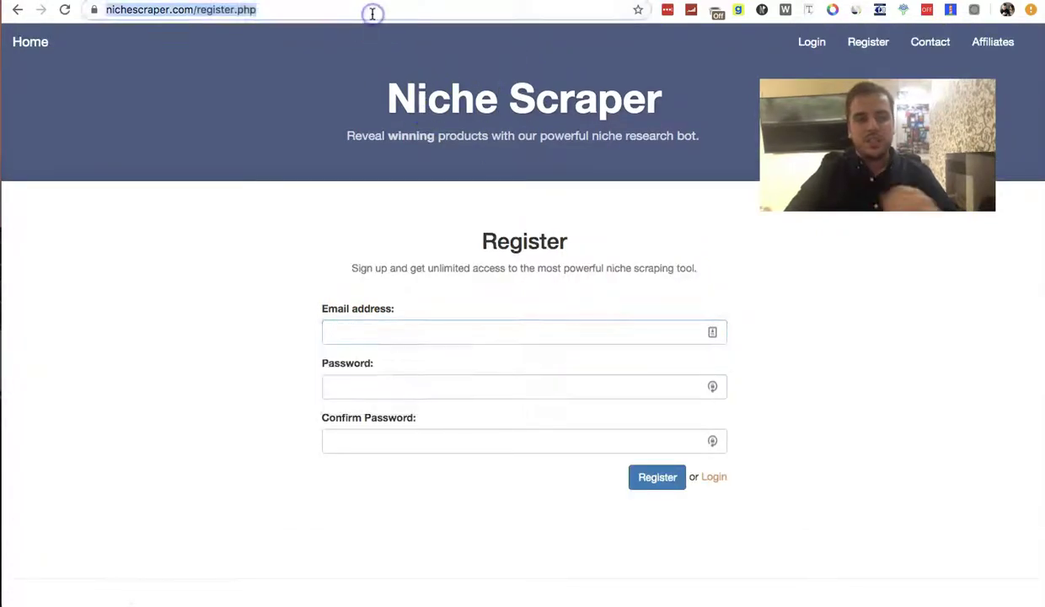
pyautogui.write('niche scrape')
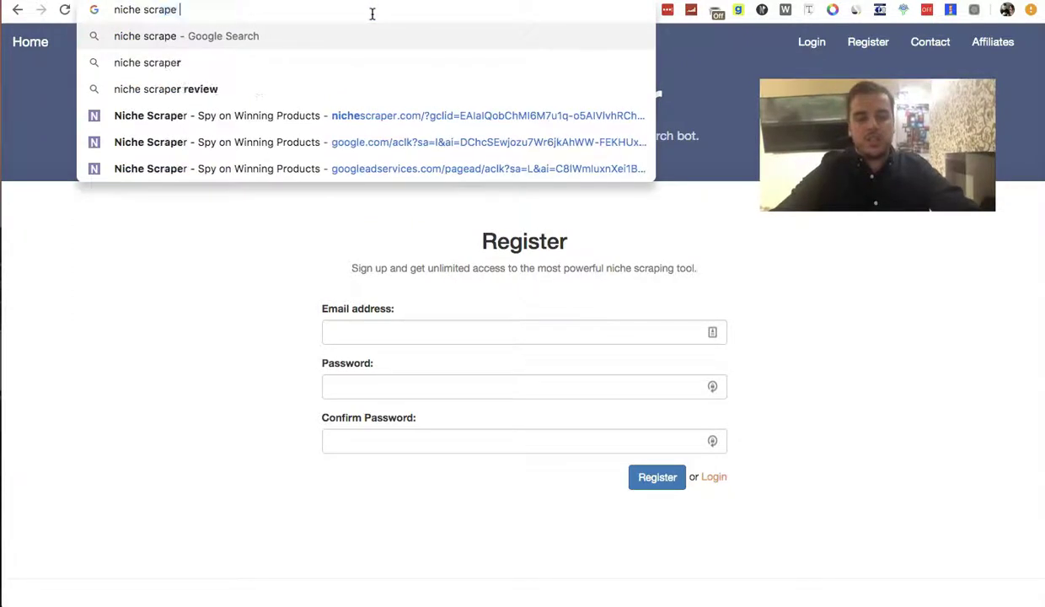
pyautogui.write('r pric')
pyautogui.press('Return')
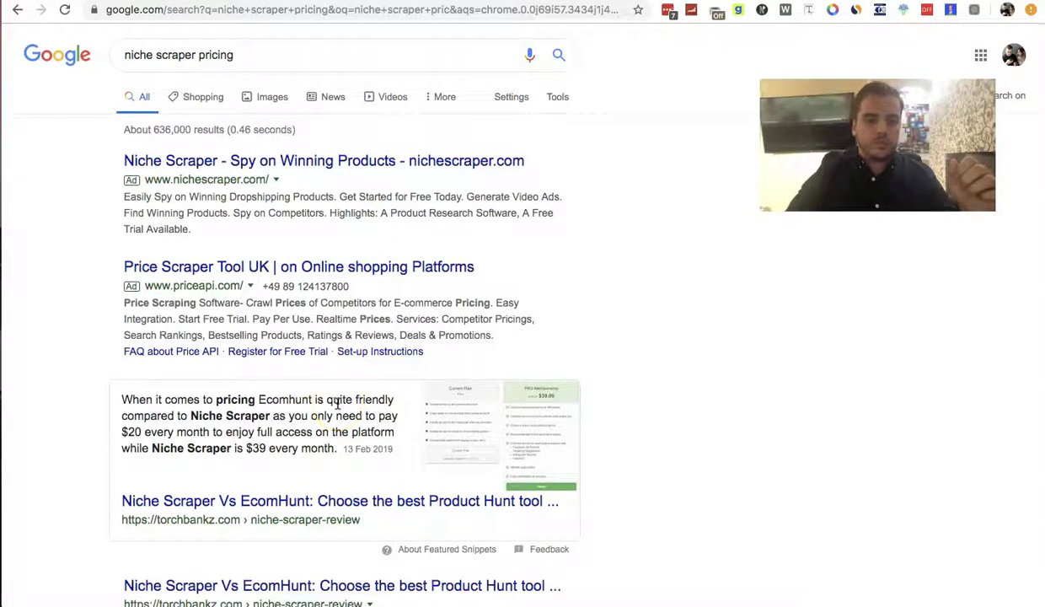
# Step: View the Torchbankz image of Niche Scraper's $39.00 PRO Membership, then return to the Facebook tab
pyautogui.click(453, 425)
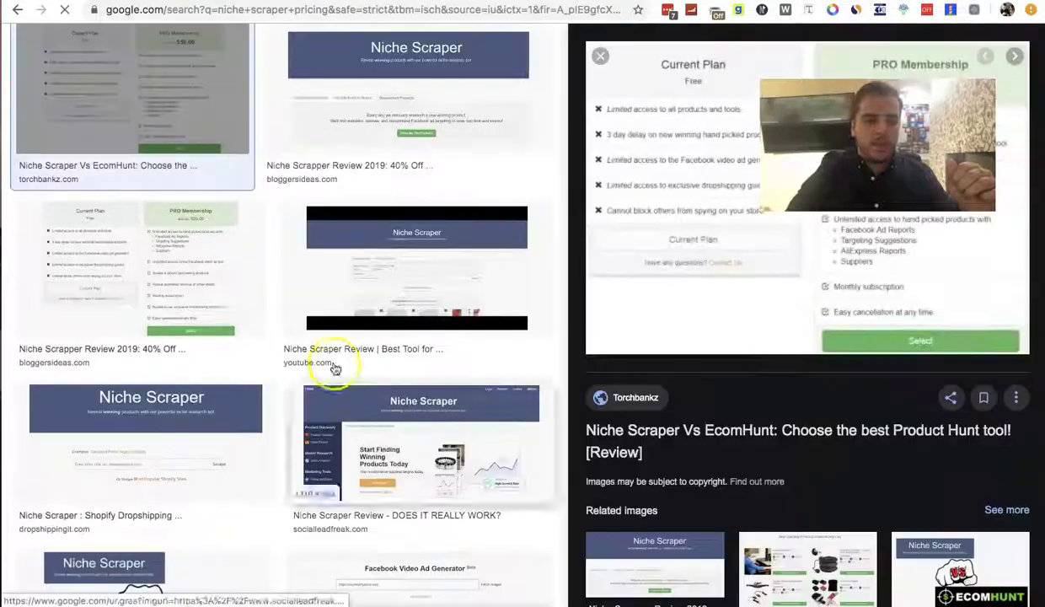
pyautogui.click(679, 339)
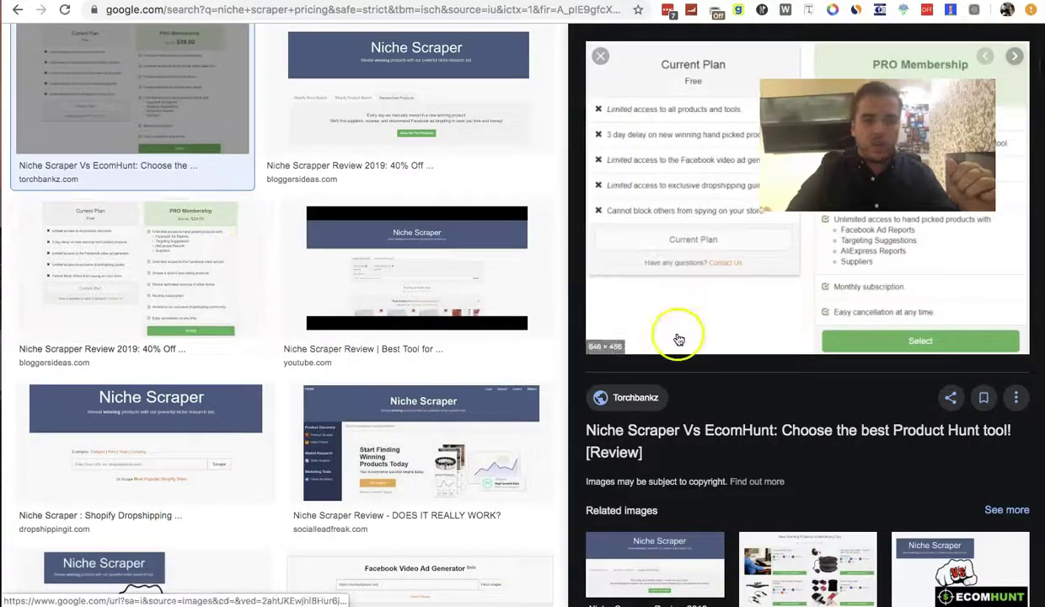
pyautogui.scroll(-1, 675, 185)
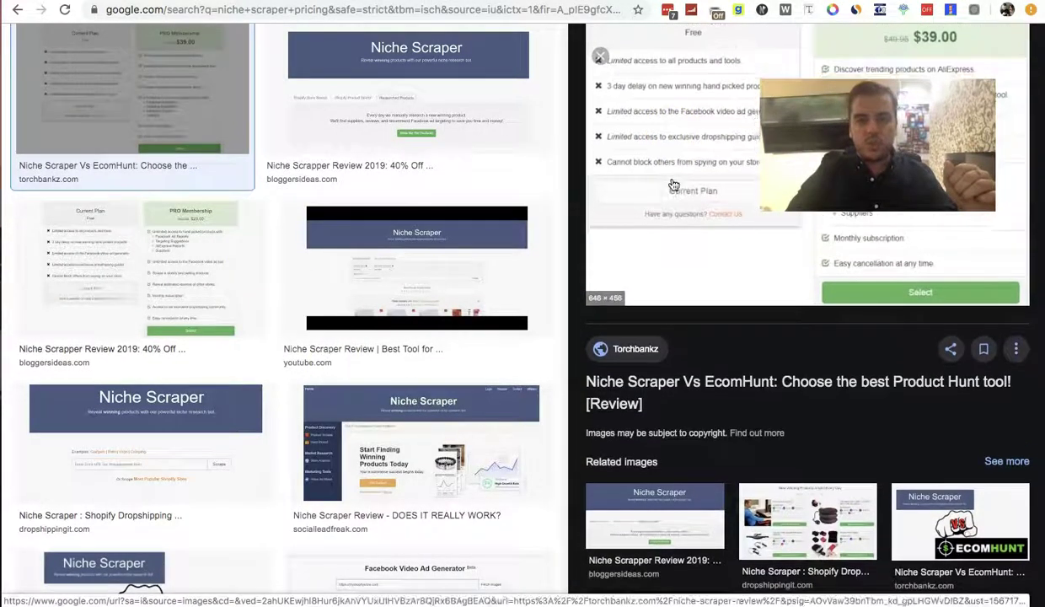
pyautogui.scroll(1, 876, 93)
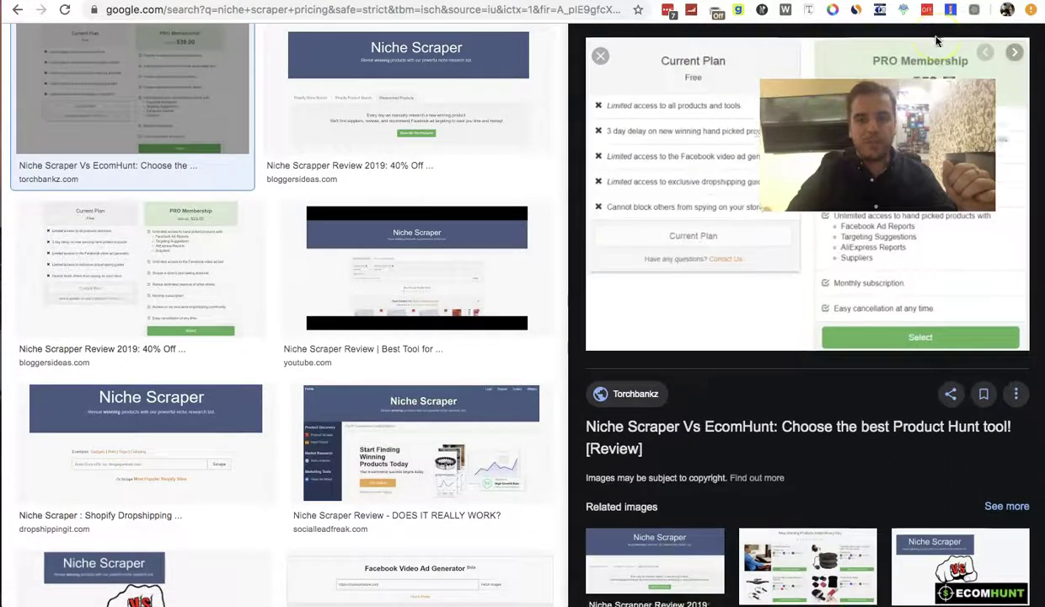
pyautogui.scroll(-1, 877, 51)
pyautogui.click(687, 52)
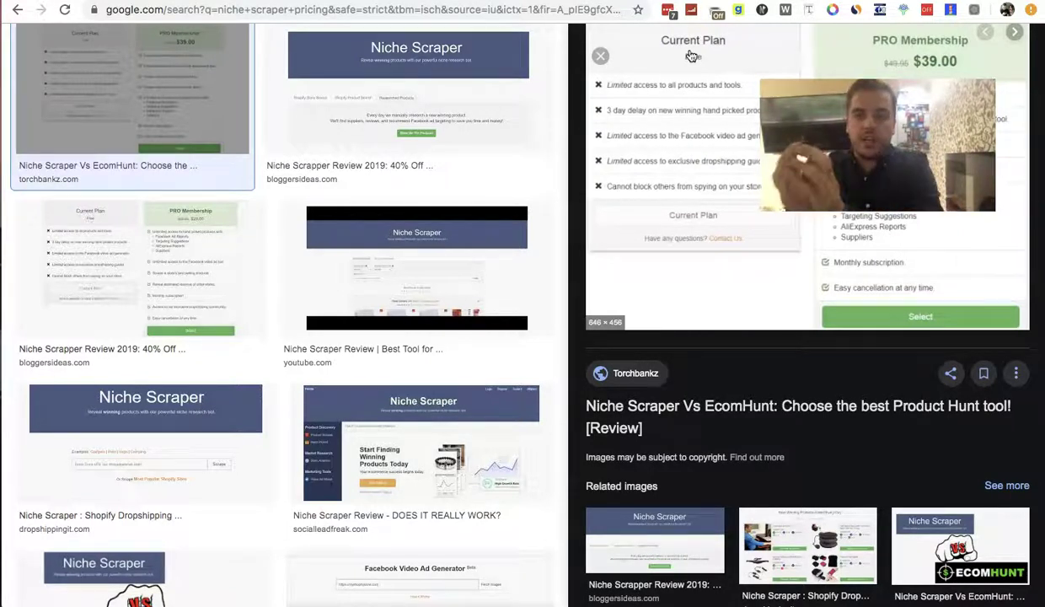
pyautogui.click(929, 29)
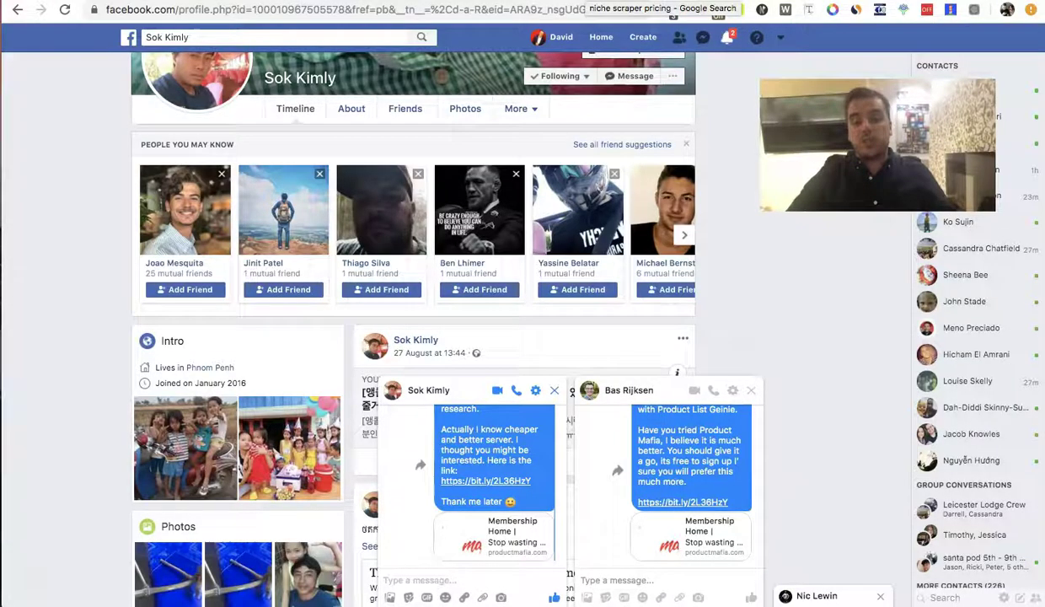
# Step: Close both Messenger chat windows and search Google for 'jarvee'
pyautogui.click(554, 391)
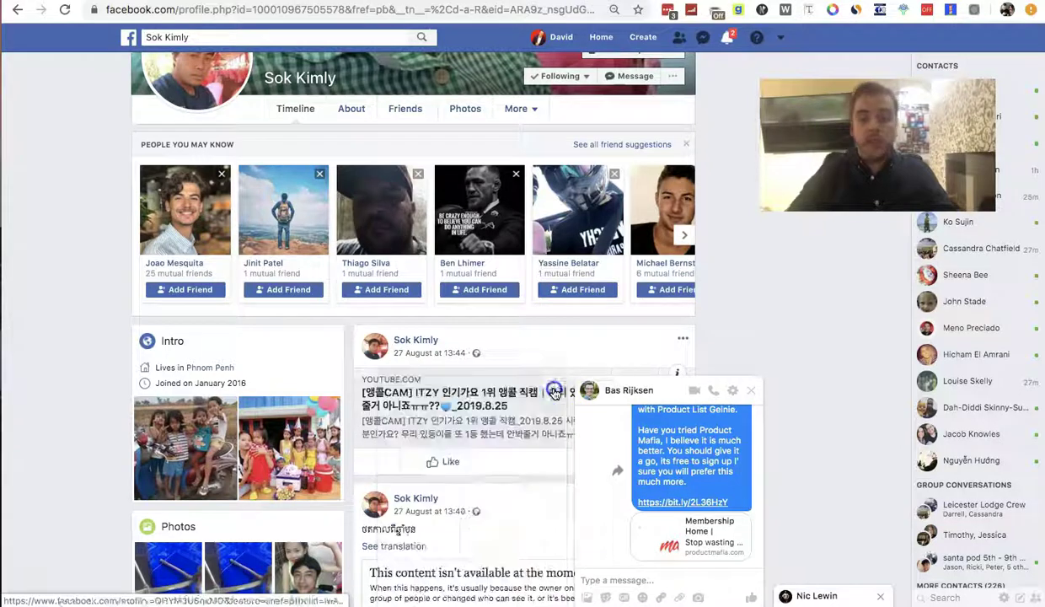
pyautogui.click(751, 391)
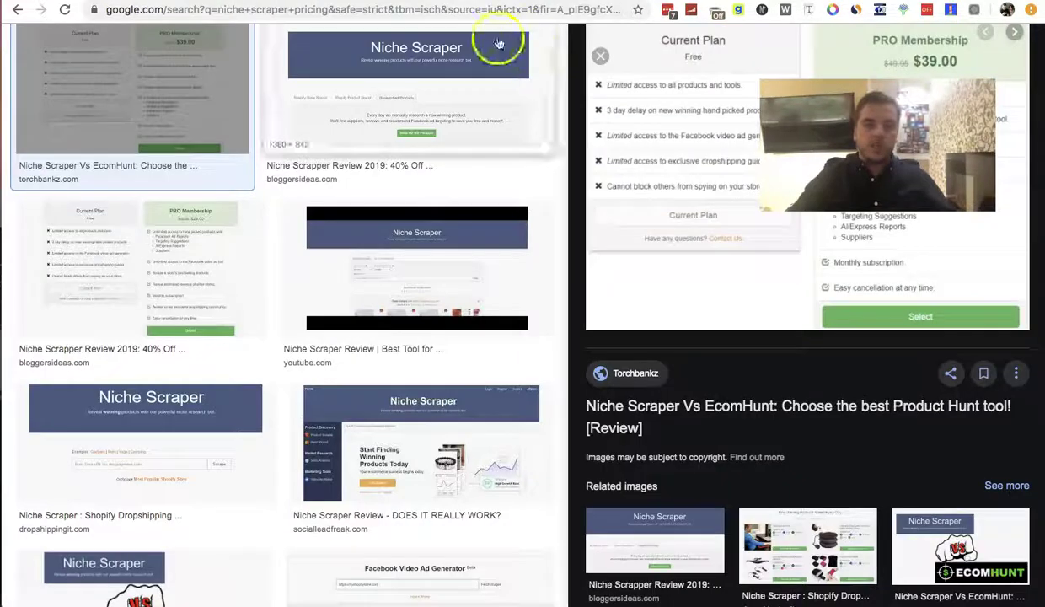
pyautogui.click(479, 10)
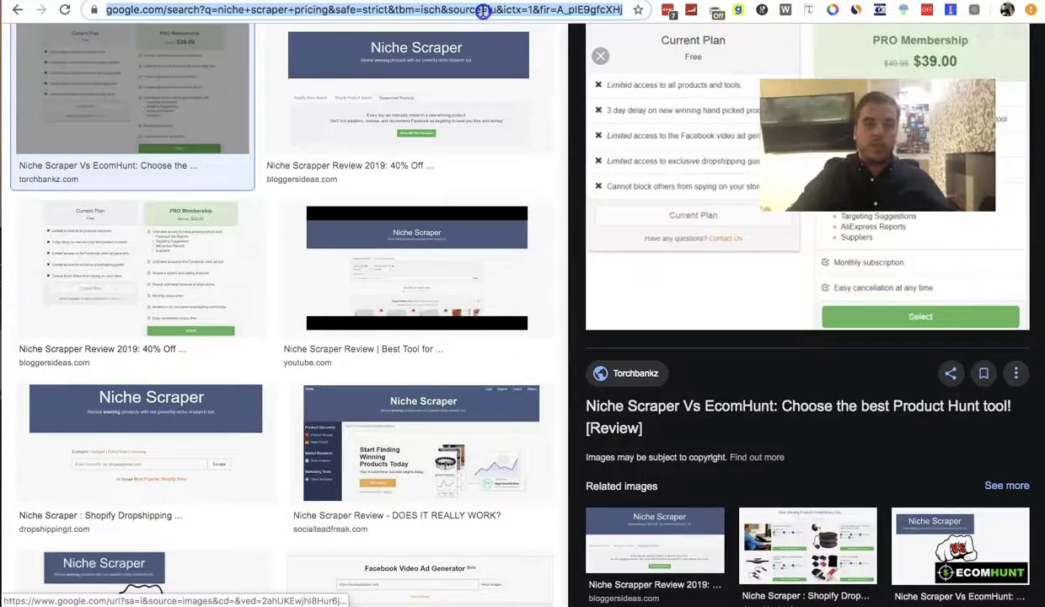
pyautogui.press('BackSpace')
pyautogui.write('jarvee')
pyautogui.press('Return')
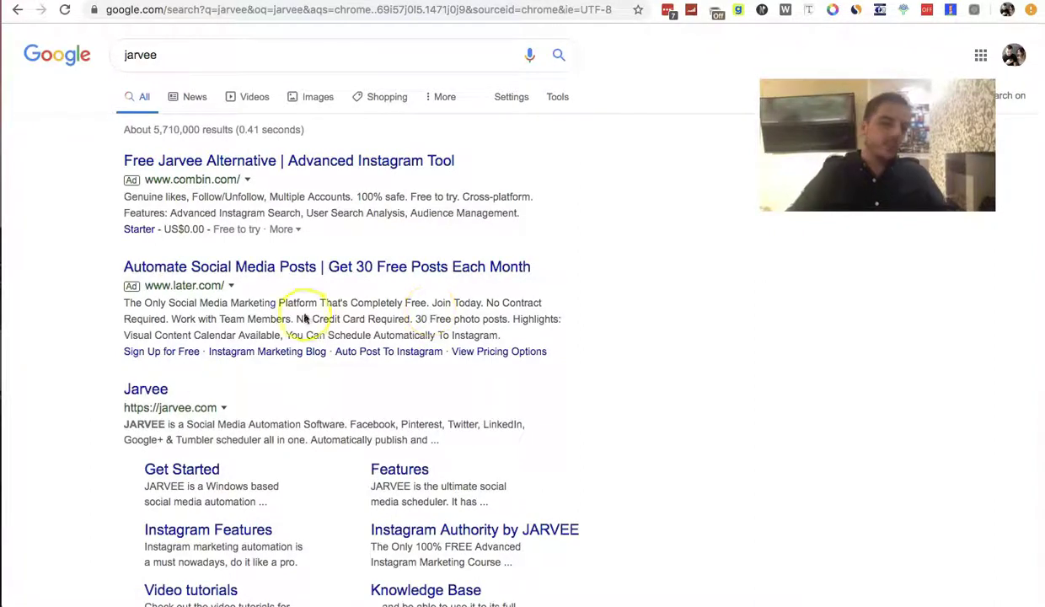
# Step: Open the official Jarvee website, then pick the saved desktop in Remote Desktop
pyautogui.click(146, 389)
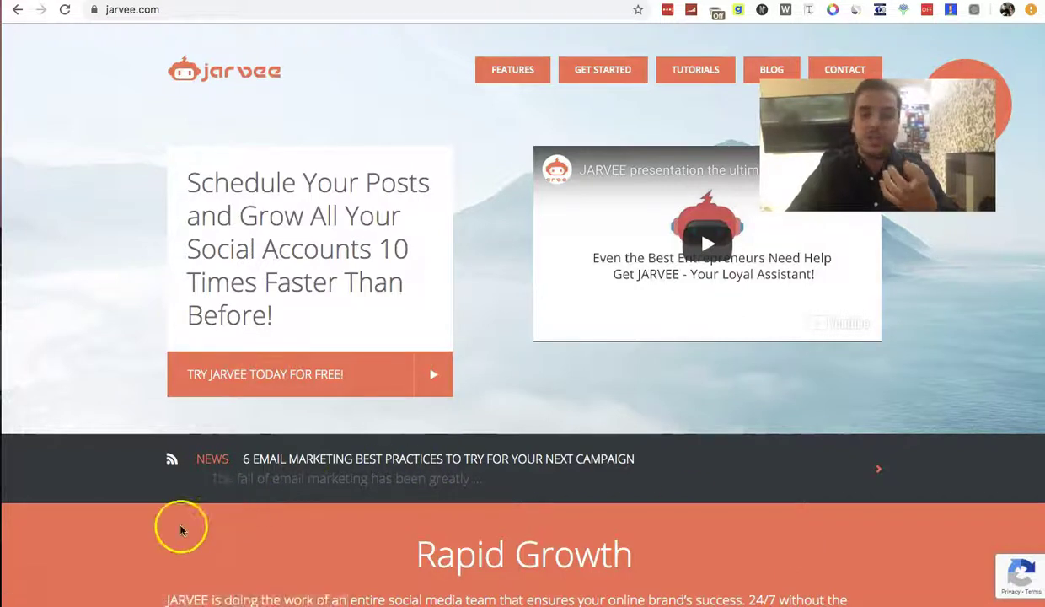
pyautogui.press('super+Tab')
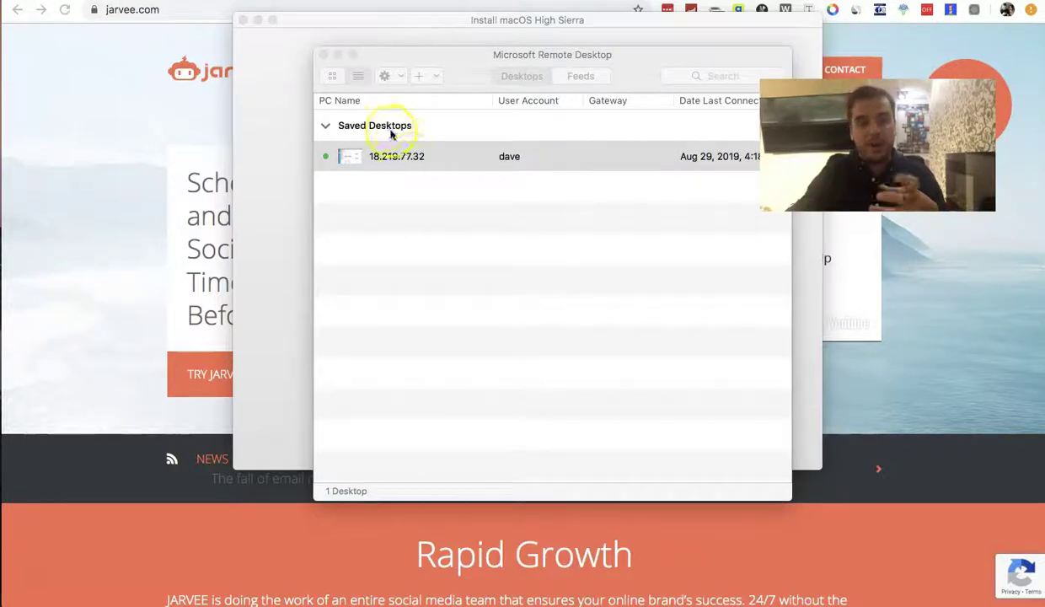
pyautogui.click(403, 164)
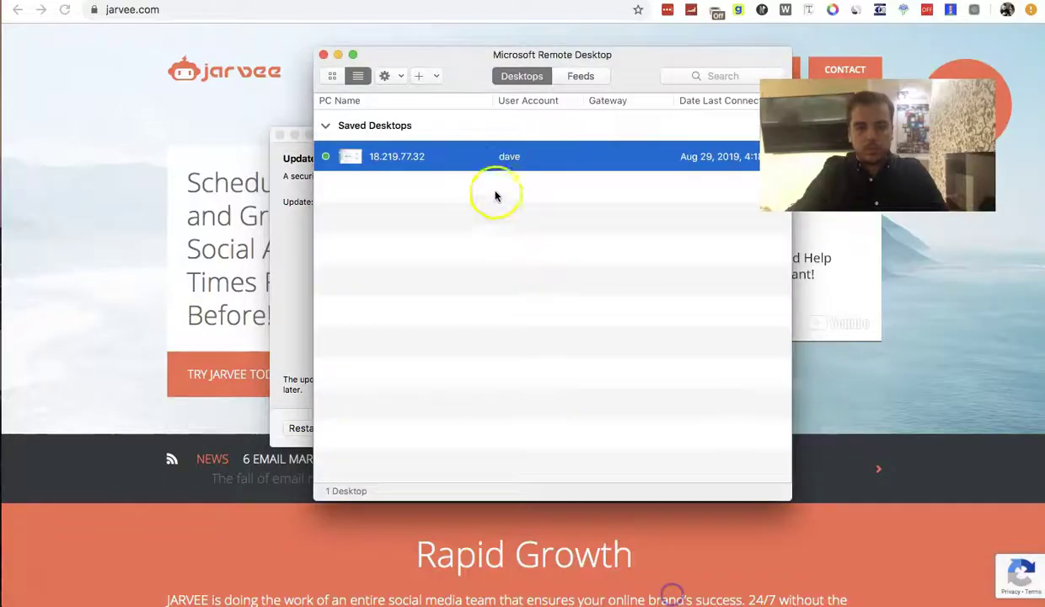
# Step: Connect to the remote desktop and keep Facebook Account 5 in Jarvee's Group Finder
pyautogui.click(485, 168)
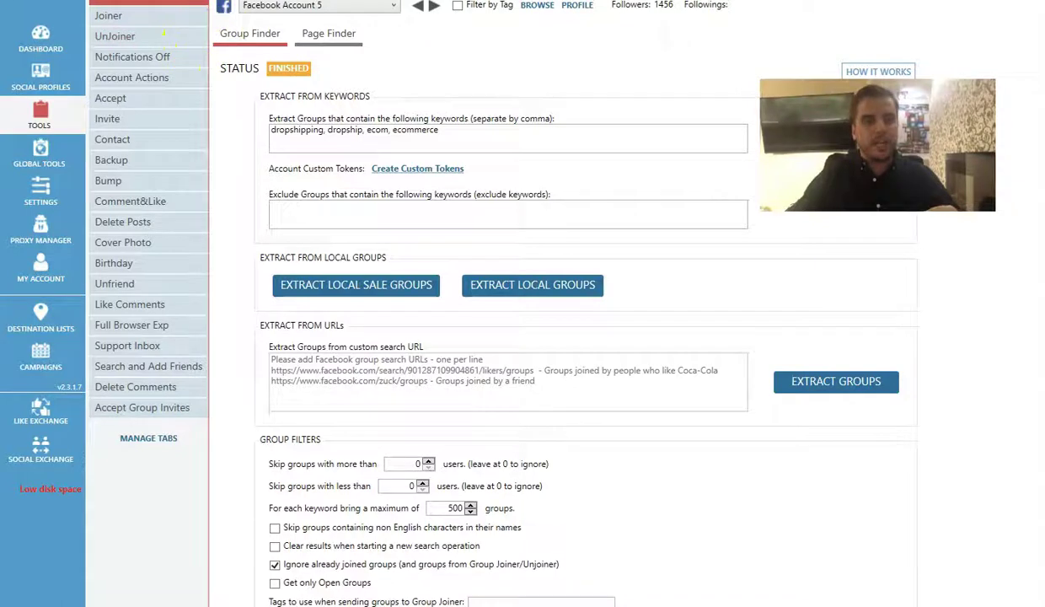
pyautogui.click(292, 6)
pyautogui.click(296, 17)
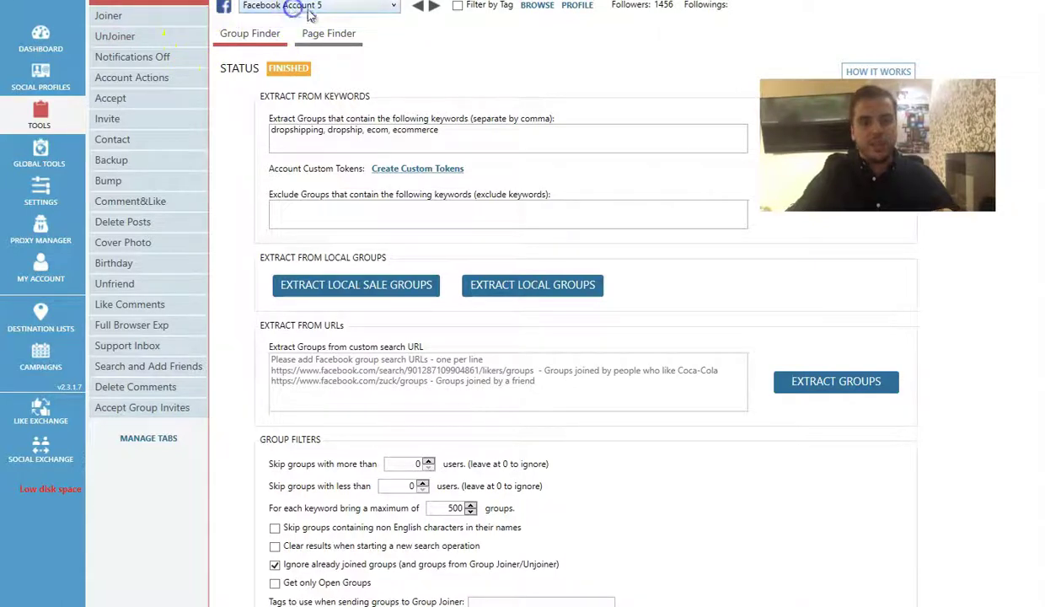
pyautogui.scroll(-3, 461, 74)
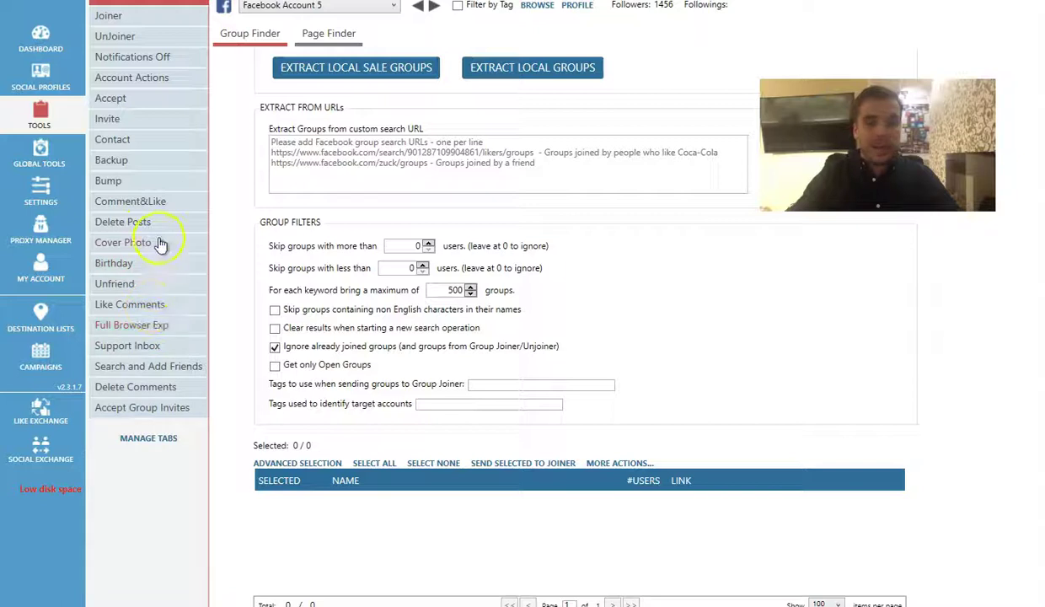
pyautogui.scroll(3, 405, 232)
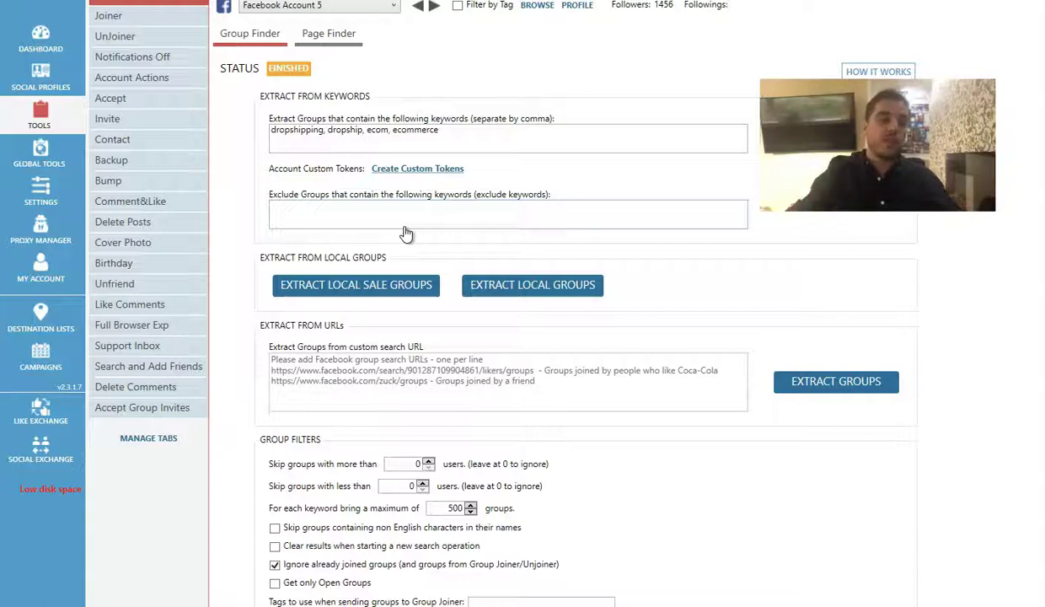
# Step: Look over the Comment&Like settings, then switch to the Contact tool
pyautogui.click(140, 209)
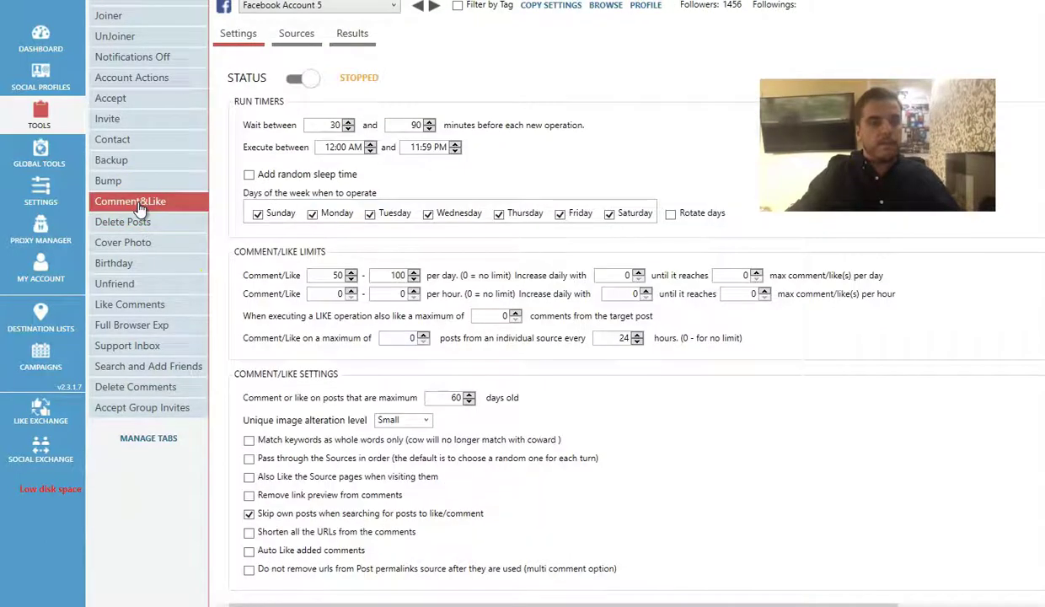
pyautogui.scroll(-3, 307, 84)
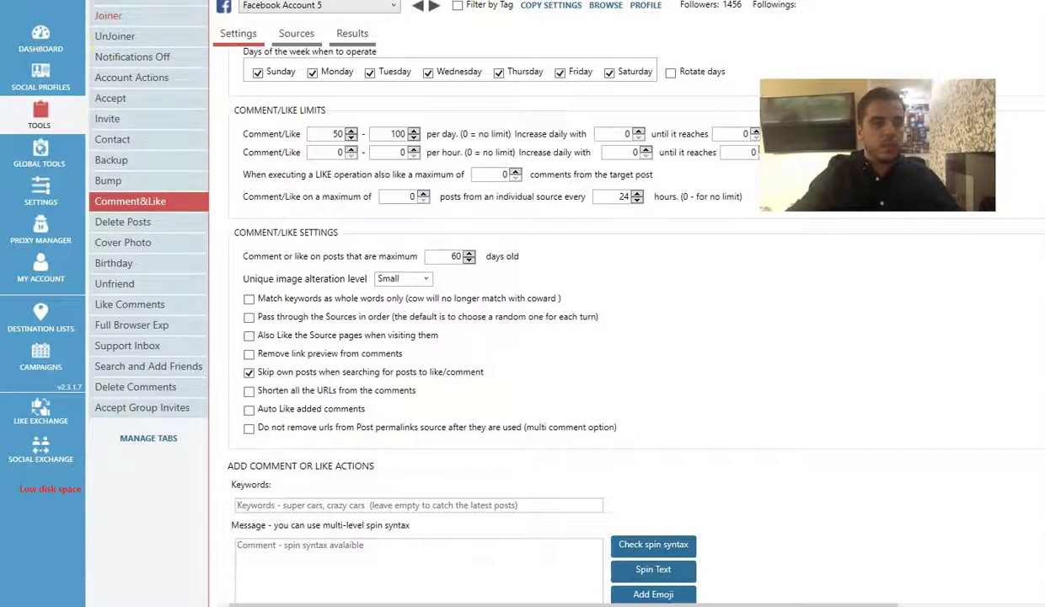
pyautogui.click(121, 146)
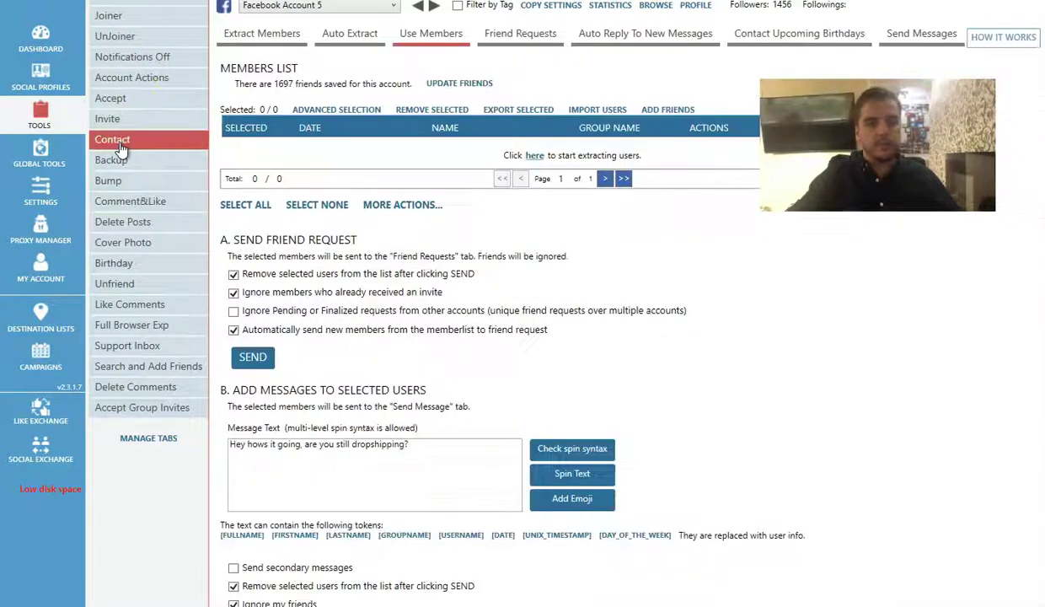
pyautogui.click(723, 466)
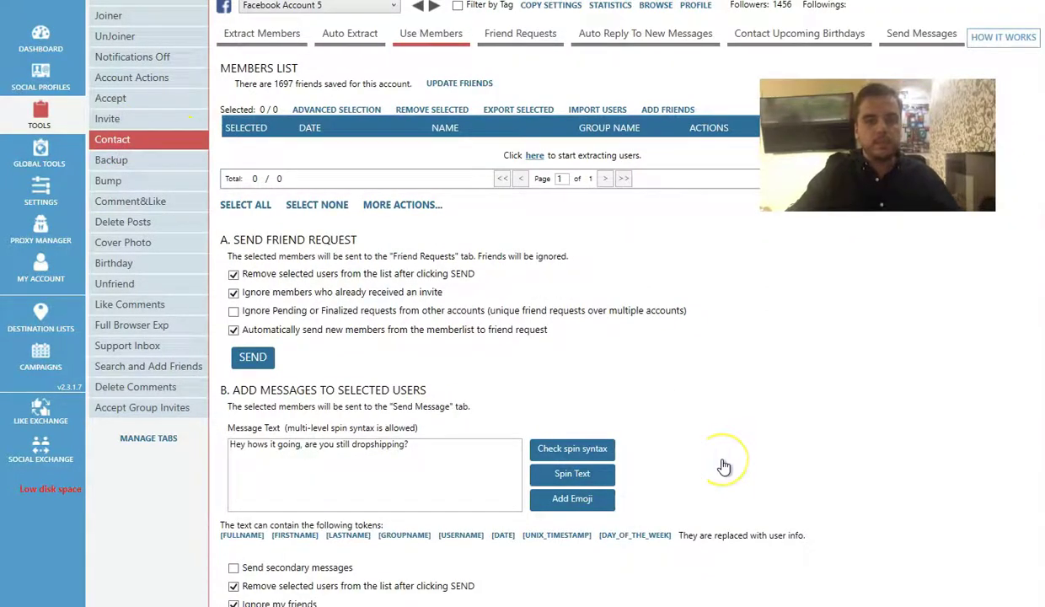
pyautogui.click(557, 187)
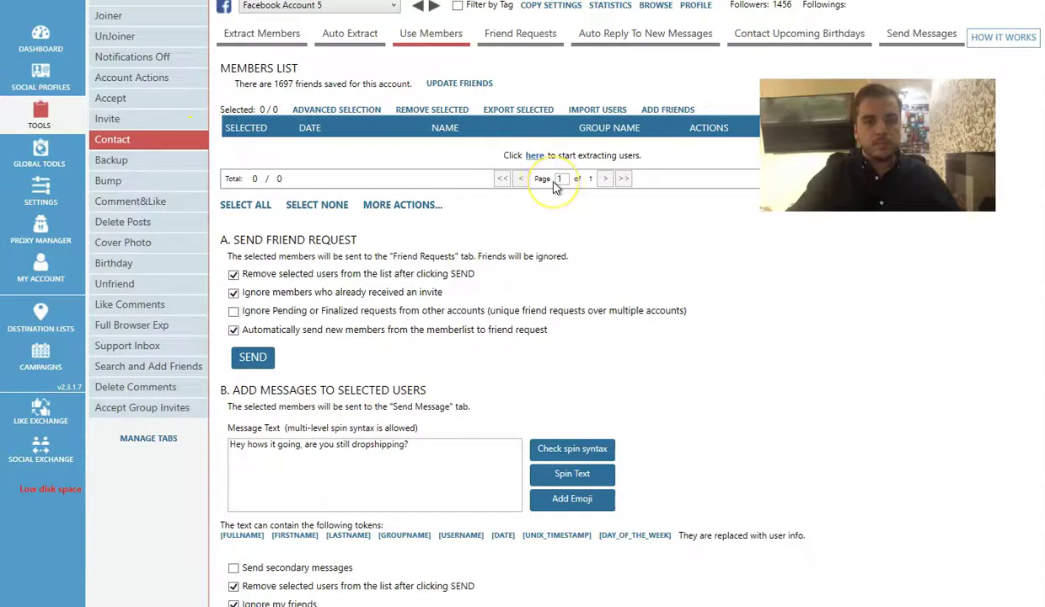
pyautogui.scroll(-1, 554, 187)
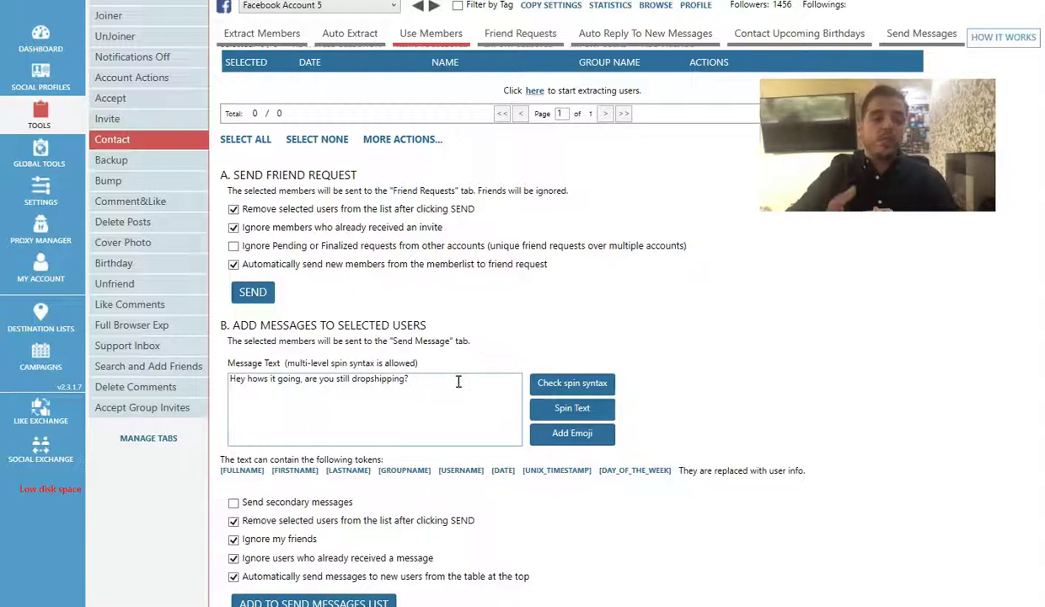
# Step: Select the dropshipping message text, then switch to the Extract Members tab
pyautogui.moveTo(458, 382); pyautogui.dragTo(206, 383)
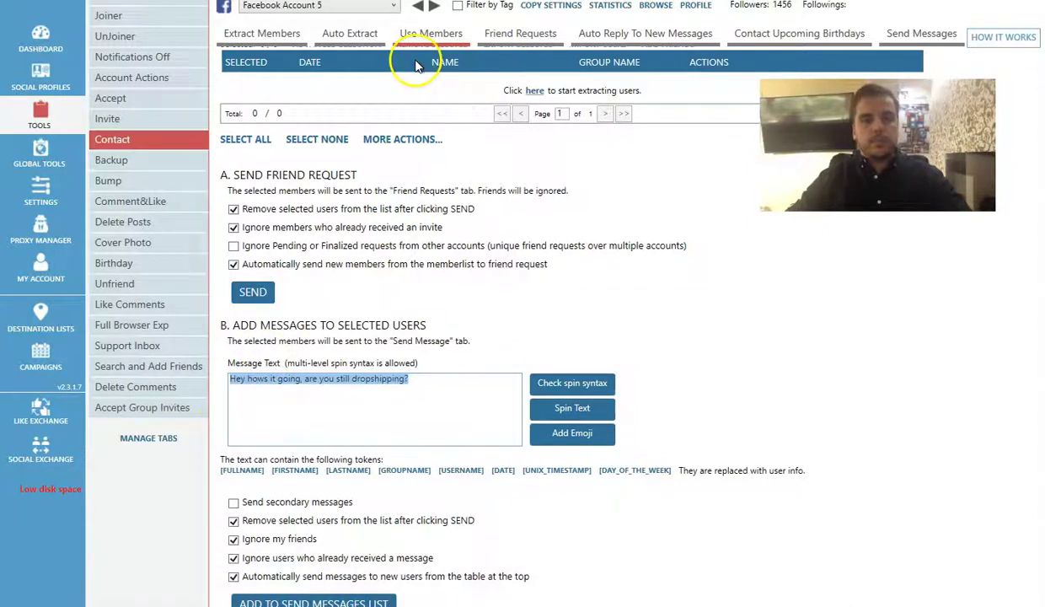
pyautogui.click(263, 36)
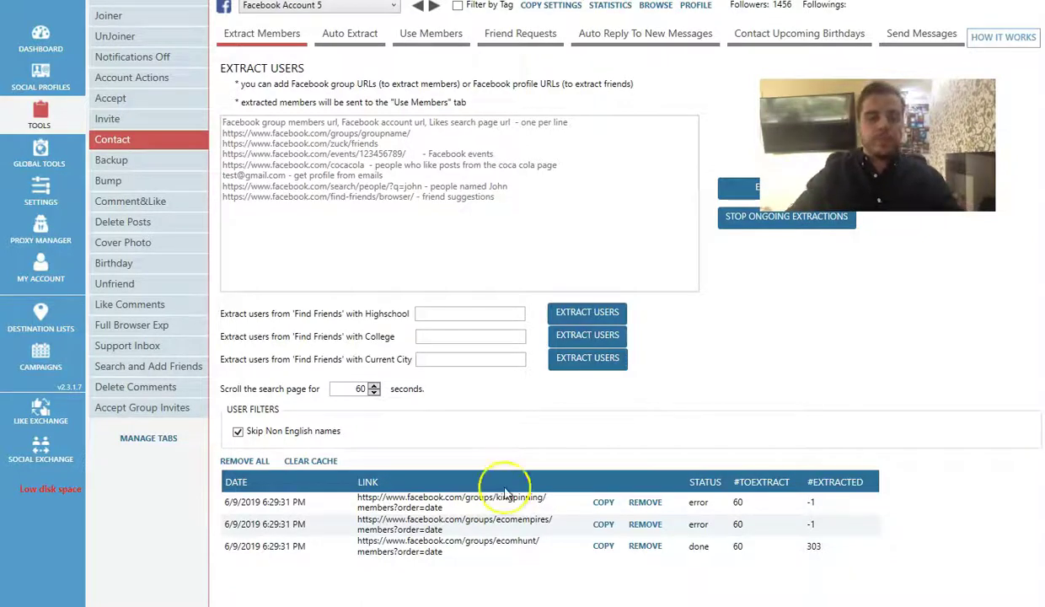
# Step: Review the Auto Extract group URL list, then return to the Use Members tab
pyautogui.click(396, 136)
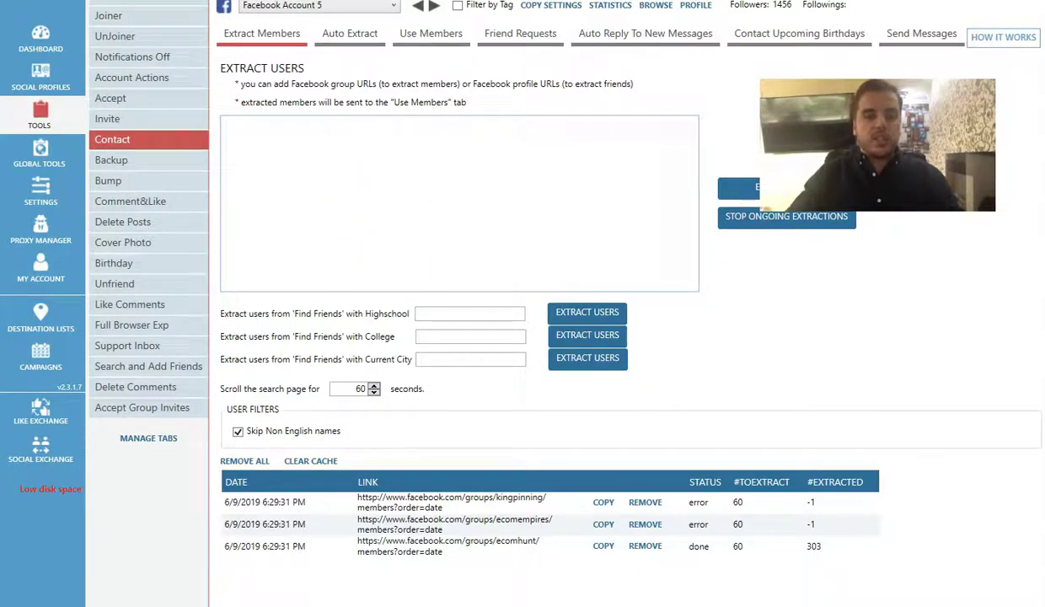
pyautogui.click(340, 37)
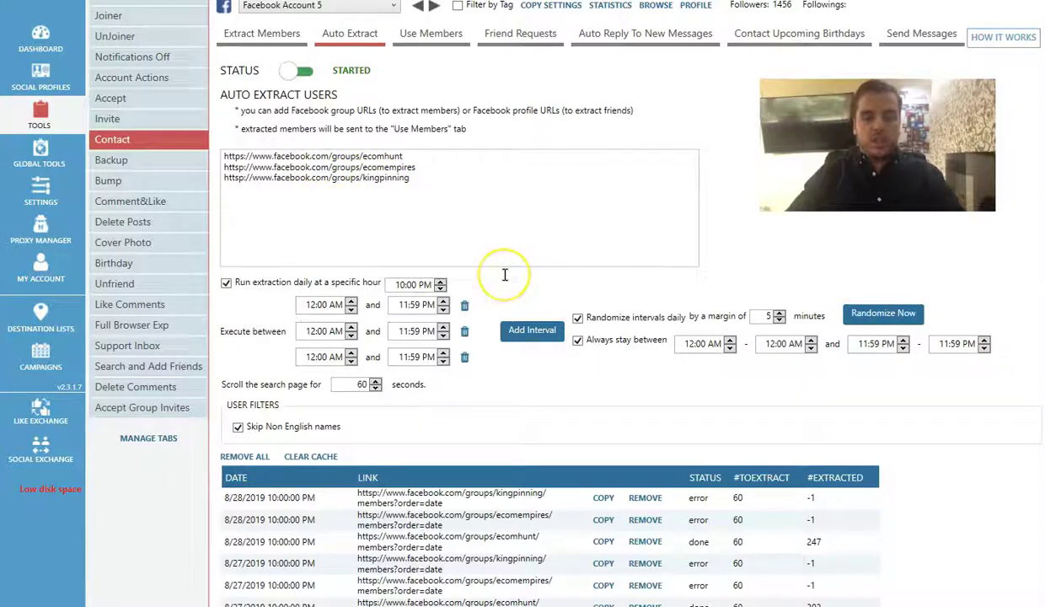
pyautogui.scroll(-3, 505, 274)
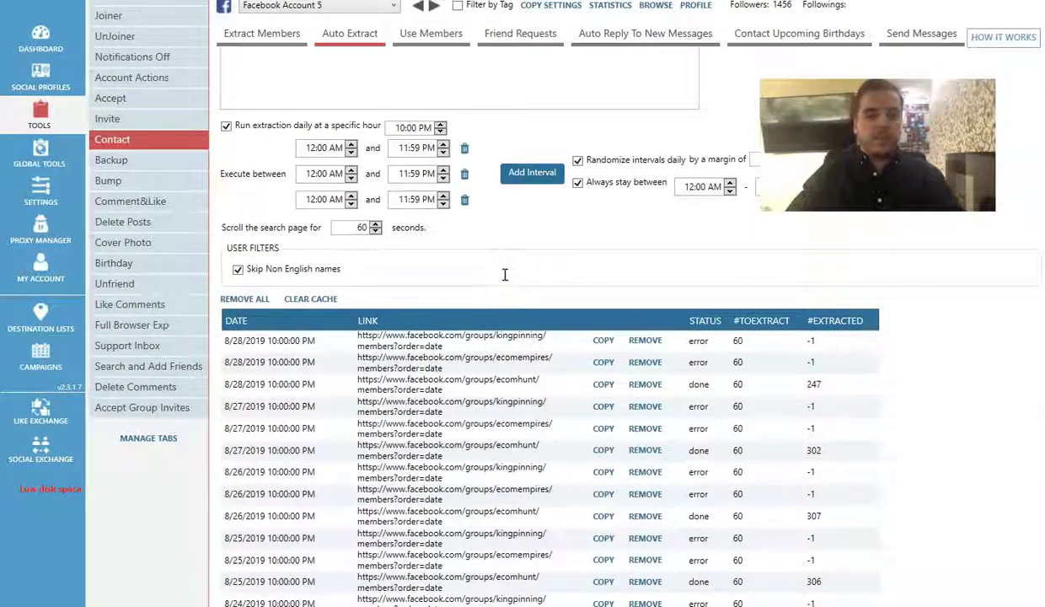
pyautogui.scroll(3, 504, 275)
pyautogui.click(444, 200)
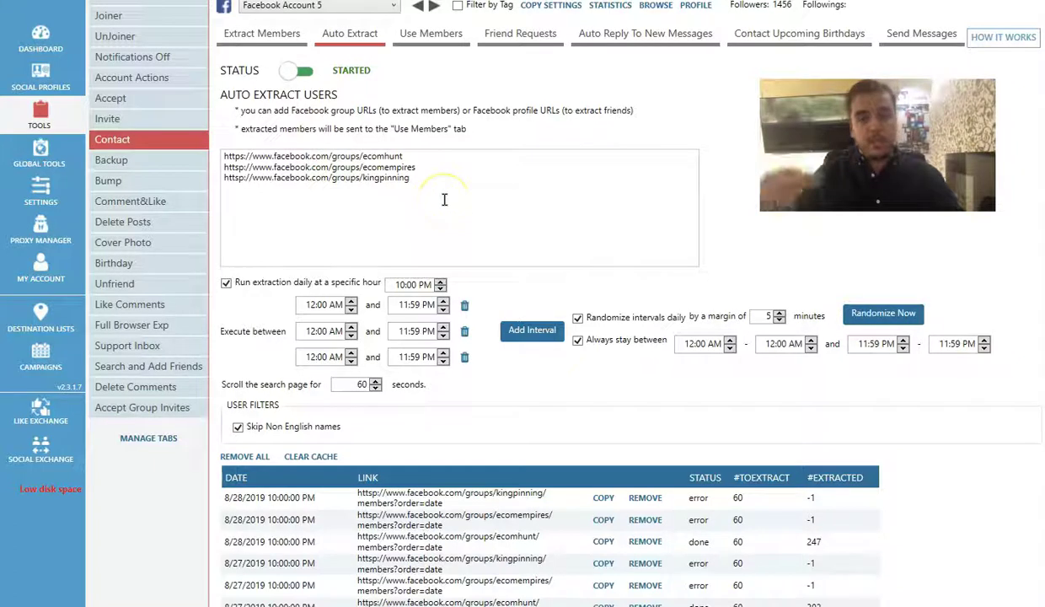
pyautogui.click(447, 42)
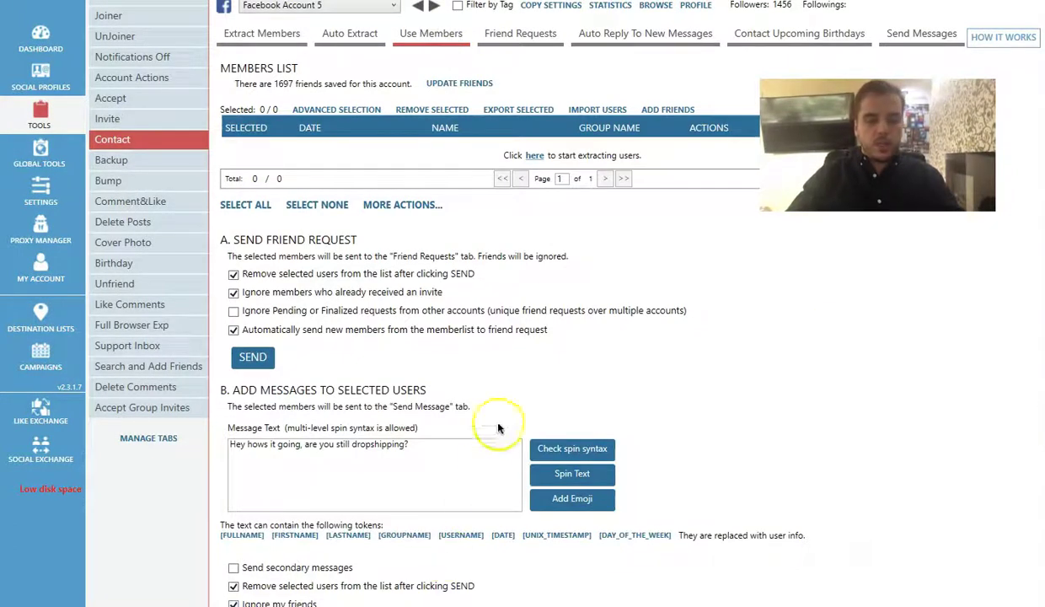
# Step: Bring Chrome forward, switch to the Facebook tab and go to your own profile
pyautogui.moveTo(434, 590)
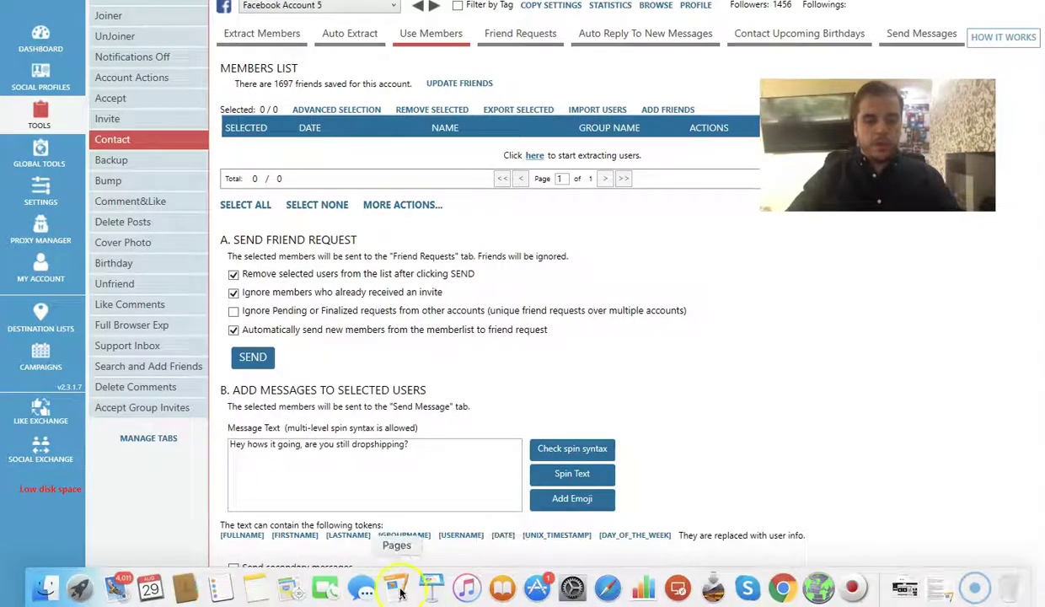
pyautogui.click(781, 590)
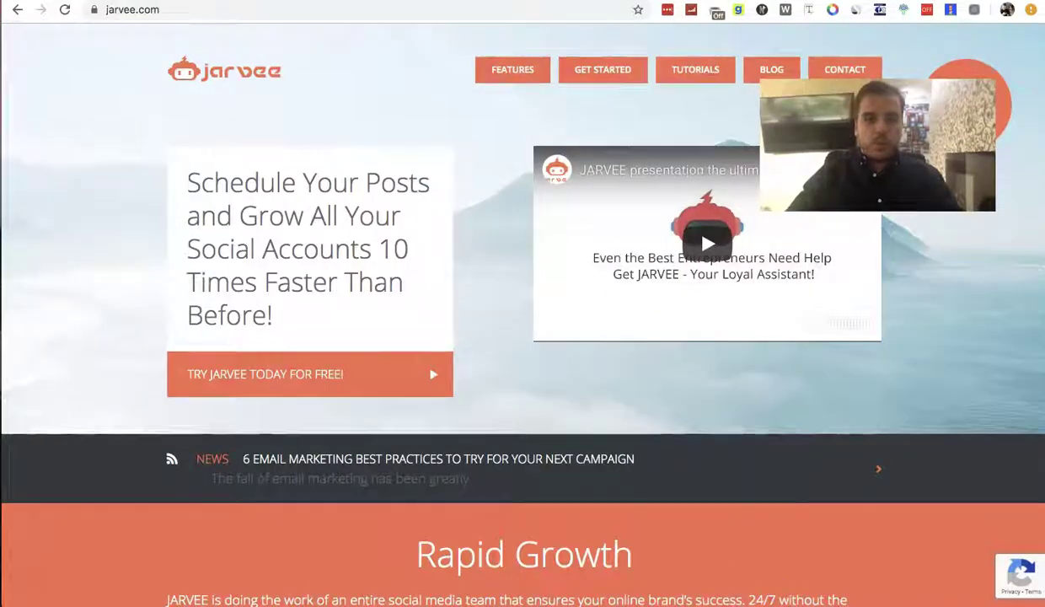
pyautogui.hotkey('ctrl', 'Tab')
pyautogui.click(561, 38)
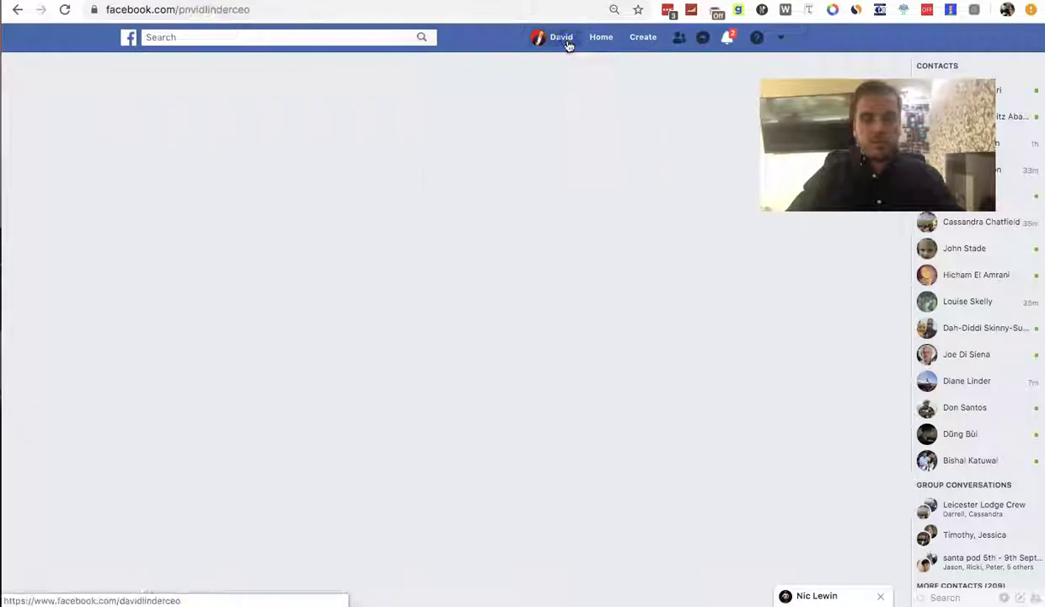
# Step: Browse the Messenger recent conversations showing the sent 'are you still dropshipping?' messages
pyautogui.click(704, 37)
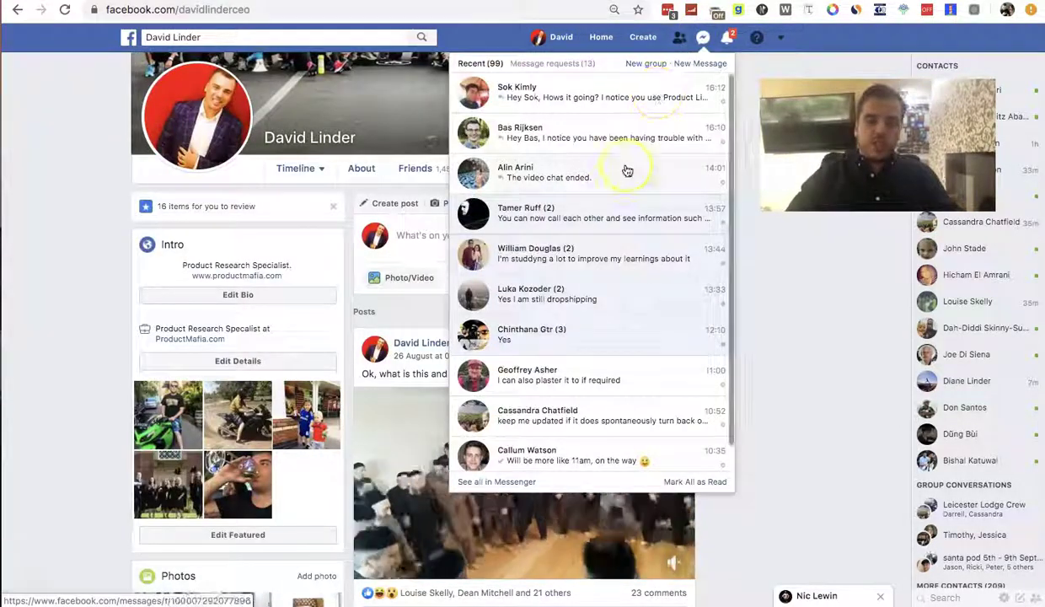
pyautogui.scroll(-2, 626, 169)
pyautogui.scroll(-4, 588, 243)
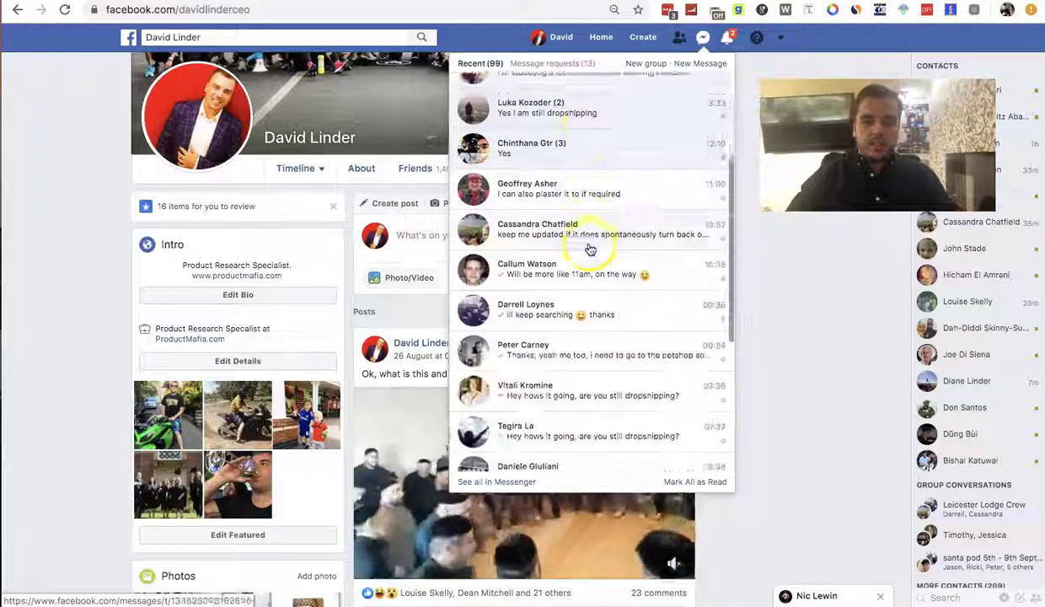
pyautogui.scroll(-10, 584, 213)
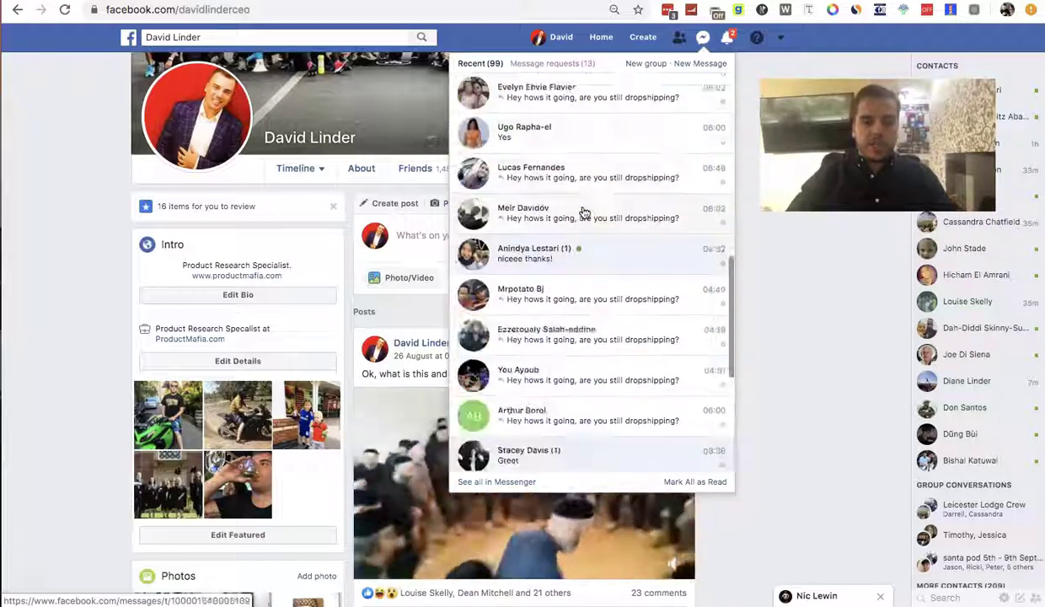
pyautogui.click(517, 182)
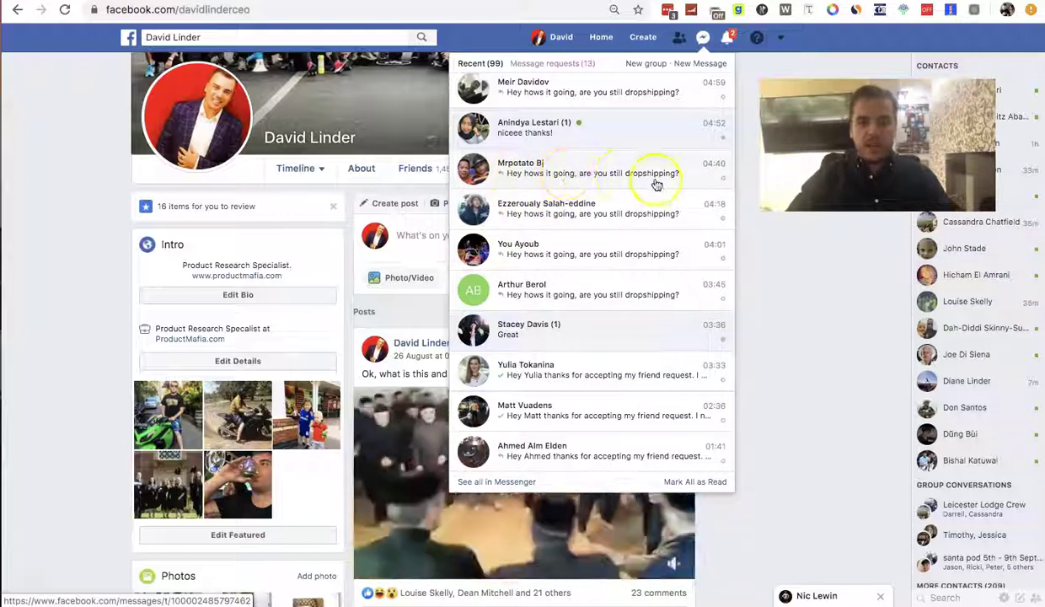
pyautogui.scroll(-1, 659, 179)
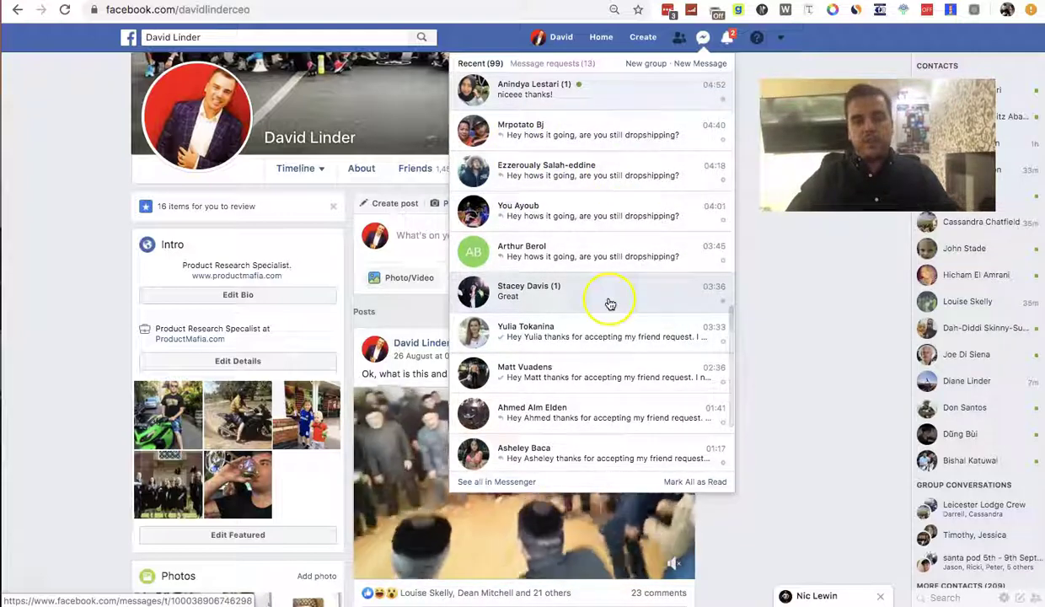
pyautogui.scroll(-2, 610, 303)
pyautogui.scroll(-2, 609, 303)
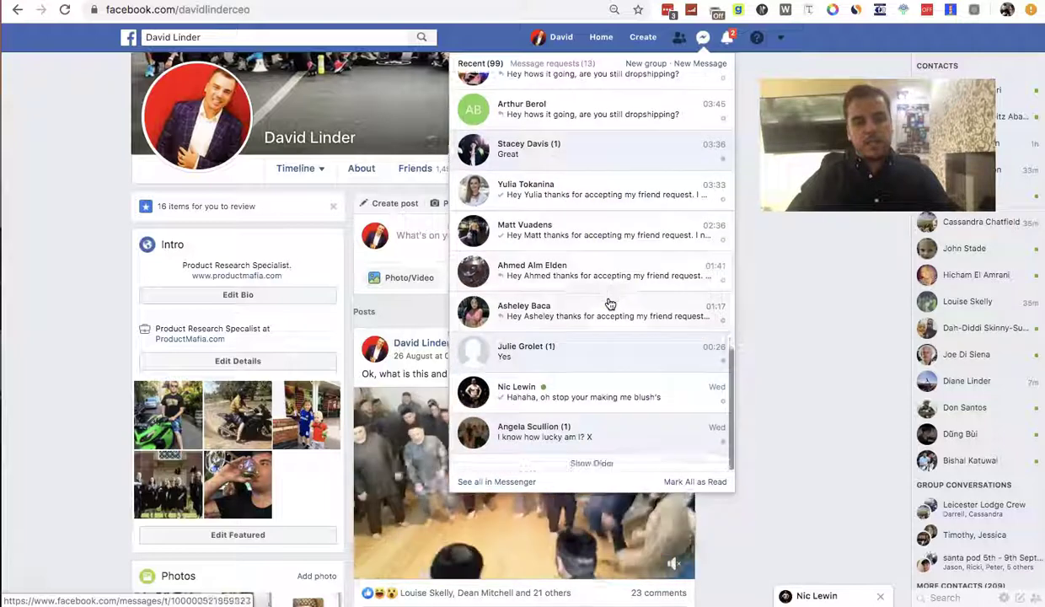